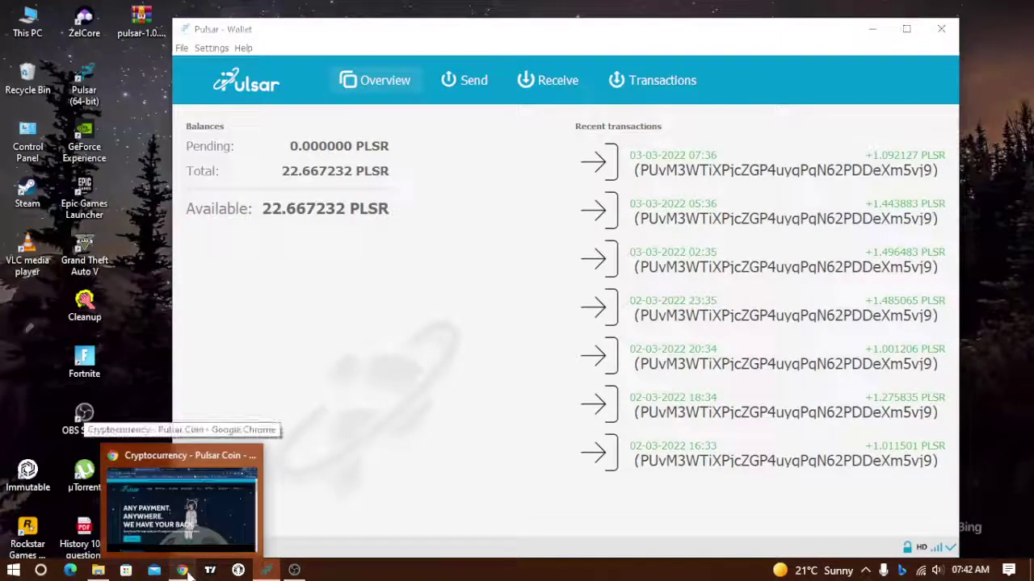
# Step: Bring the browser with the pulsarcoin.org homepage to the front
pyautogui.click(198, 457)
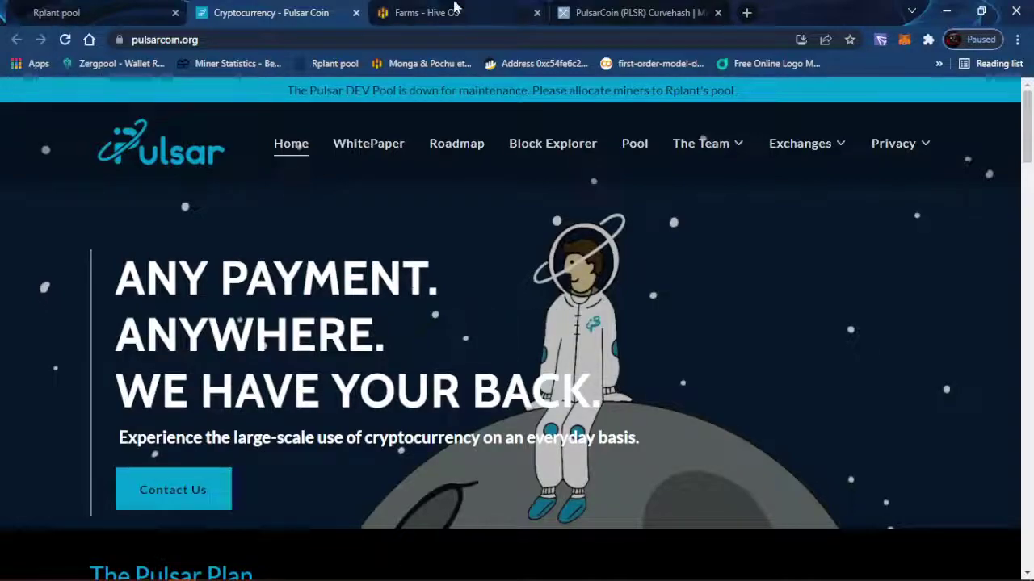
# Step: Search MiningPoolStats for 'pulsa', open the PulsarCoin page and scroll to its PLSR Links
pyautogui.click(637, 13)
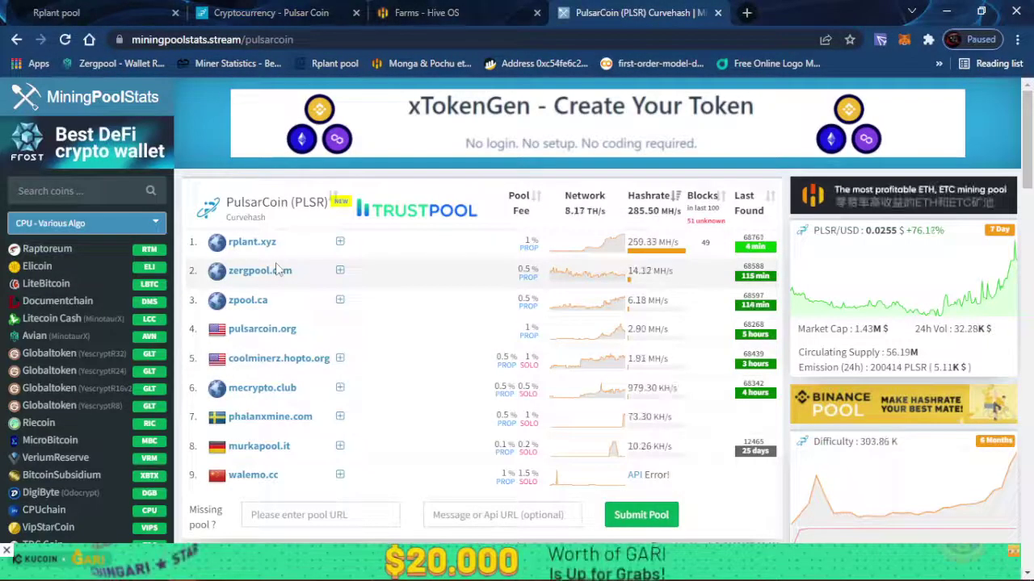
pyautogui.click(81, 192)
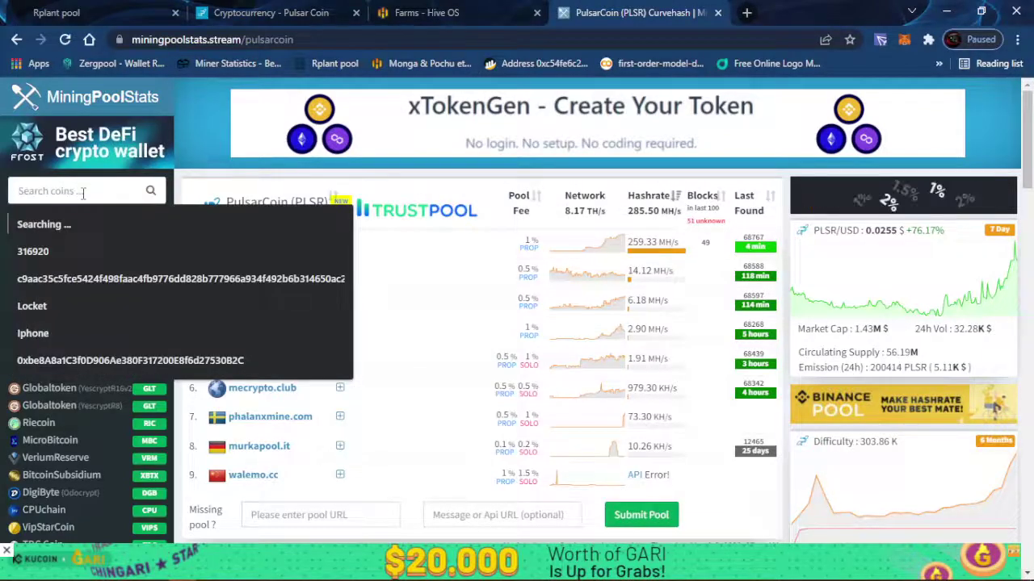
pyautogui.write('pu')
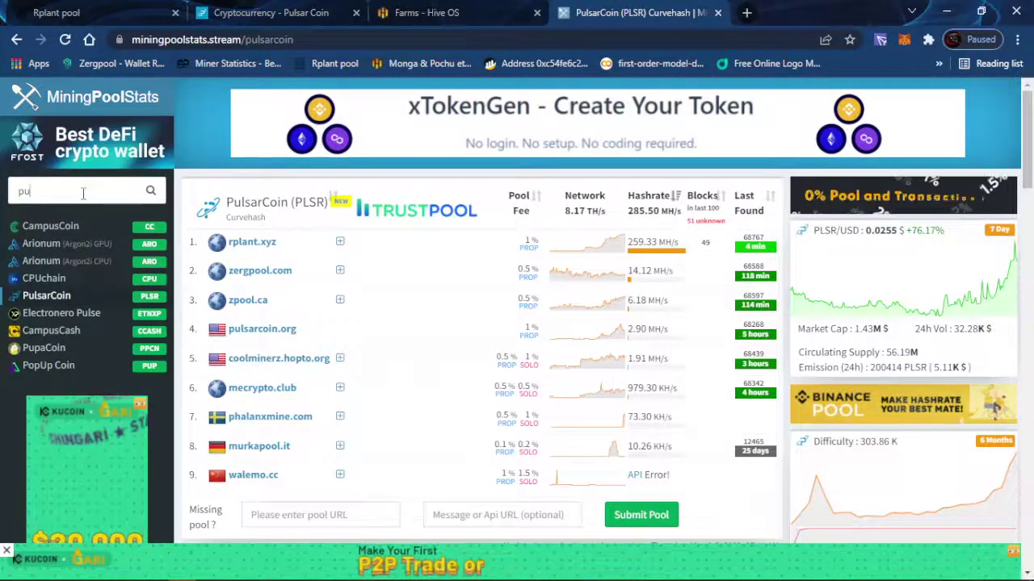
pyautogui.write('lsa')
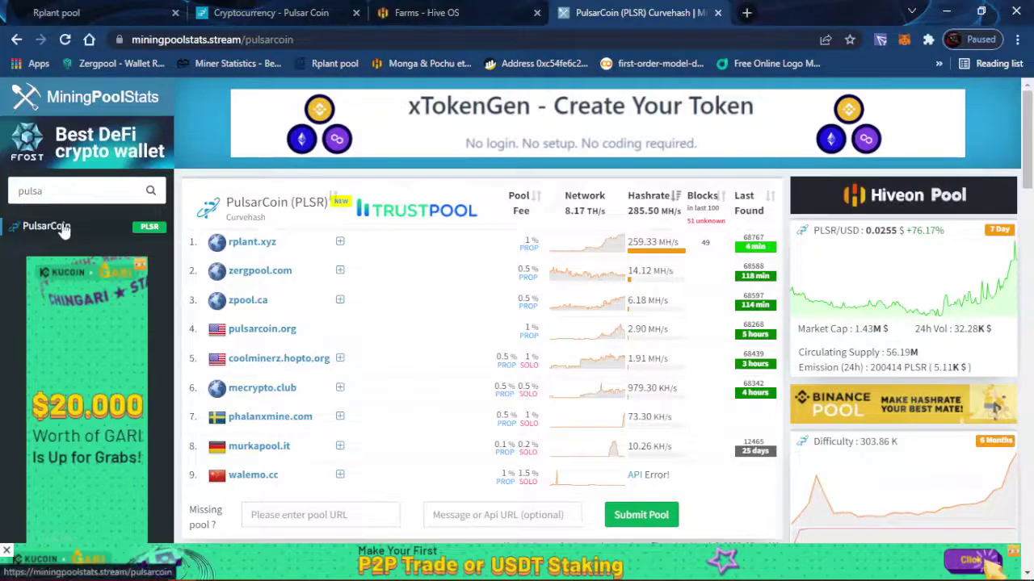
pyautogui.click(65, 226)
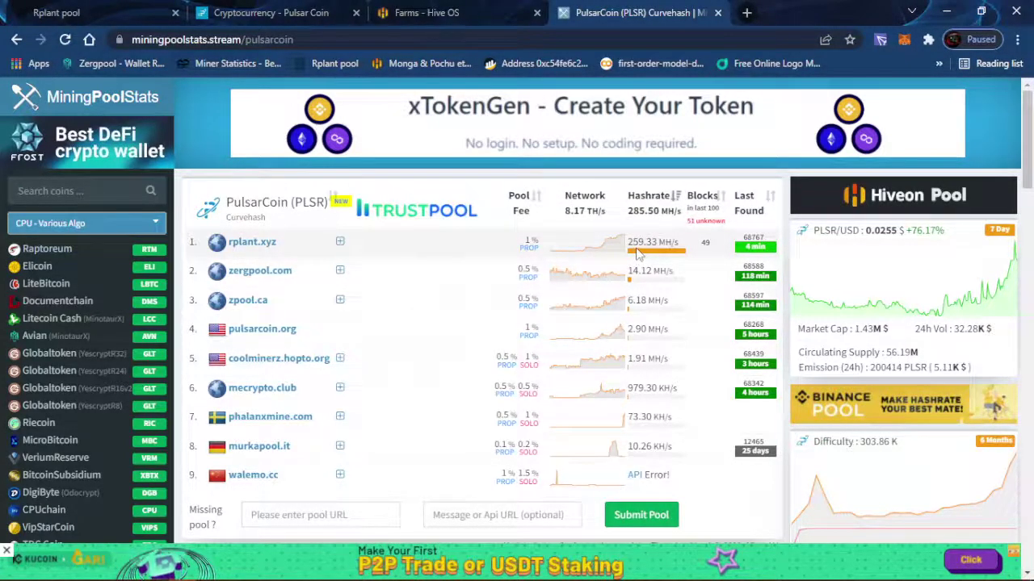
pyautogui.scroll(-1, 637, 252)
pyautogui.scroll(-2, 637, 252)
pyautogui.scroll(-3, 634, 252)
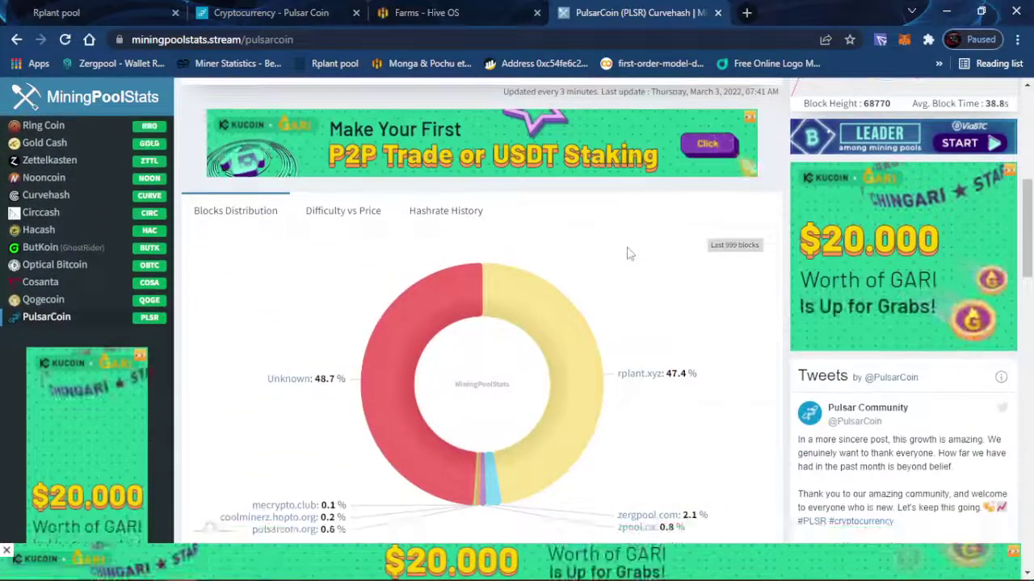
pyautogui.scroll(-3, 629, 254)
pyautogui.scroll(-2, 439, 284)
pyautogui.scroll(-4, 428, 296)
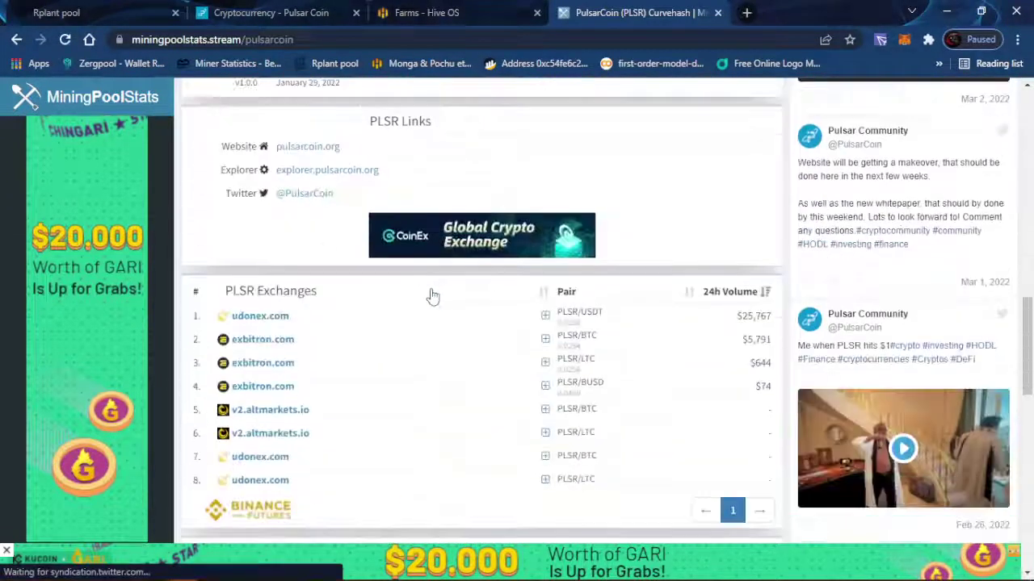
# Step: Open pulsarcoin.org from the PLSR Website link and scroll down to its Downloads section
pyautogui.click(301, 148)
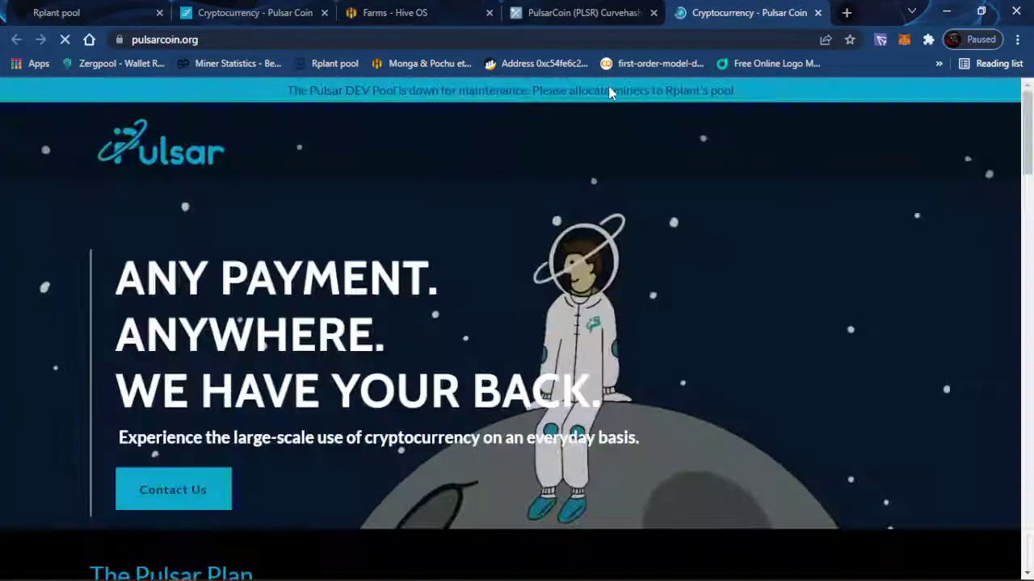
pyautogui.scroll(-5, 637, 120)
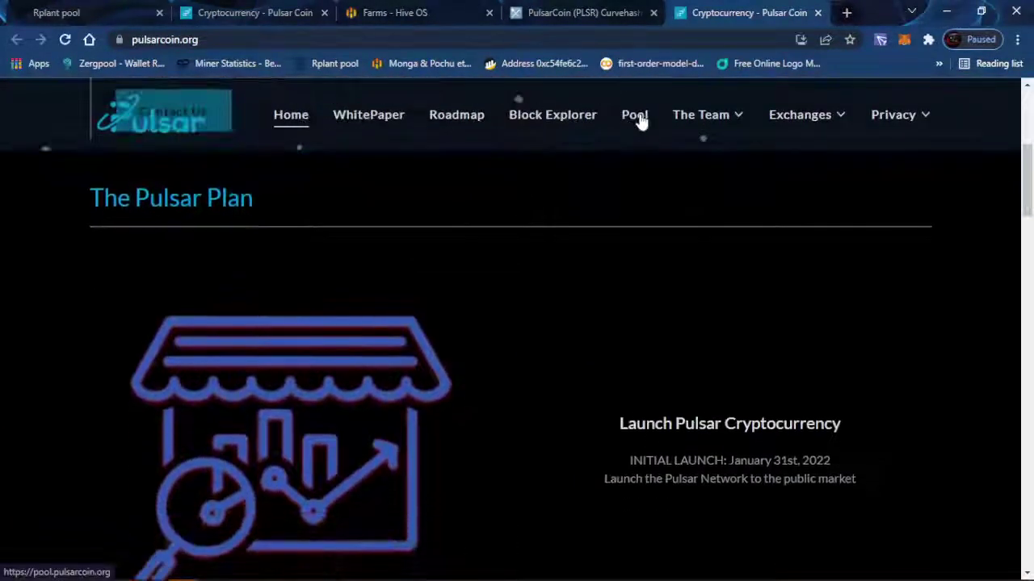
pyautogui.scroll(-1, 638, 121)
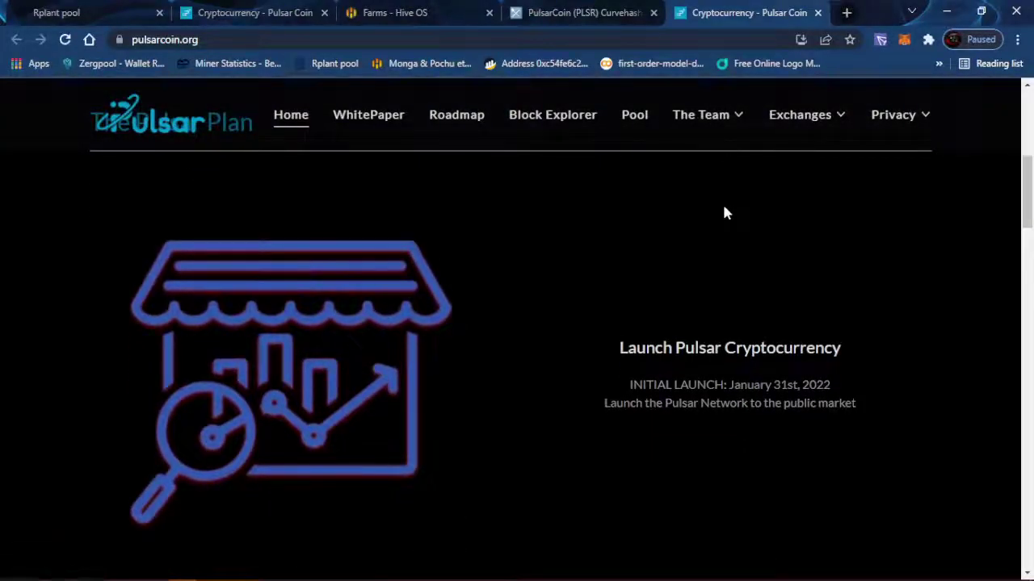
pyautogui.scroll(-4, 723, 213)
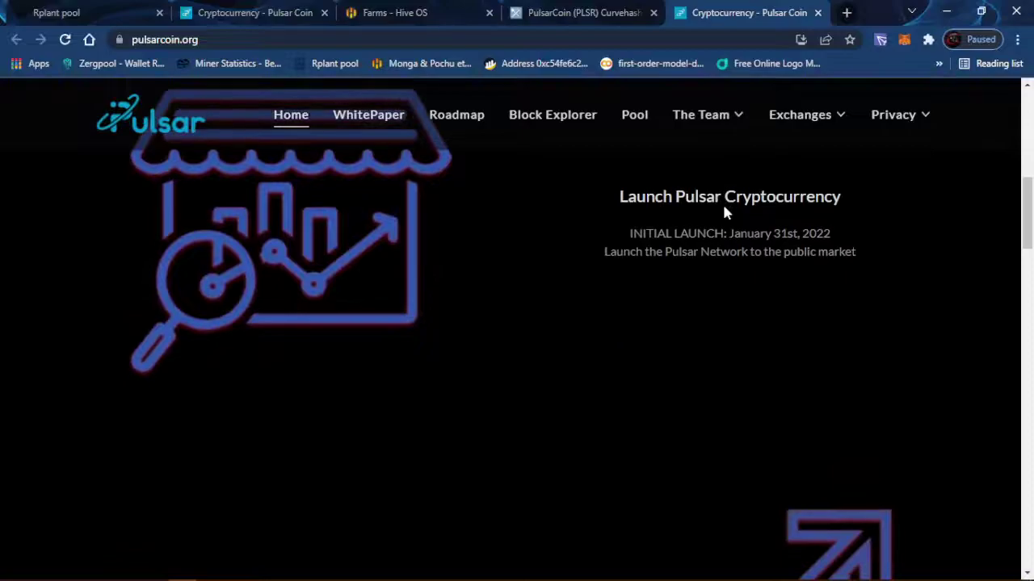
pyautogui.scroll(-2, 724, 213)
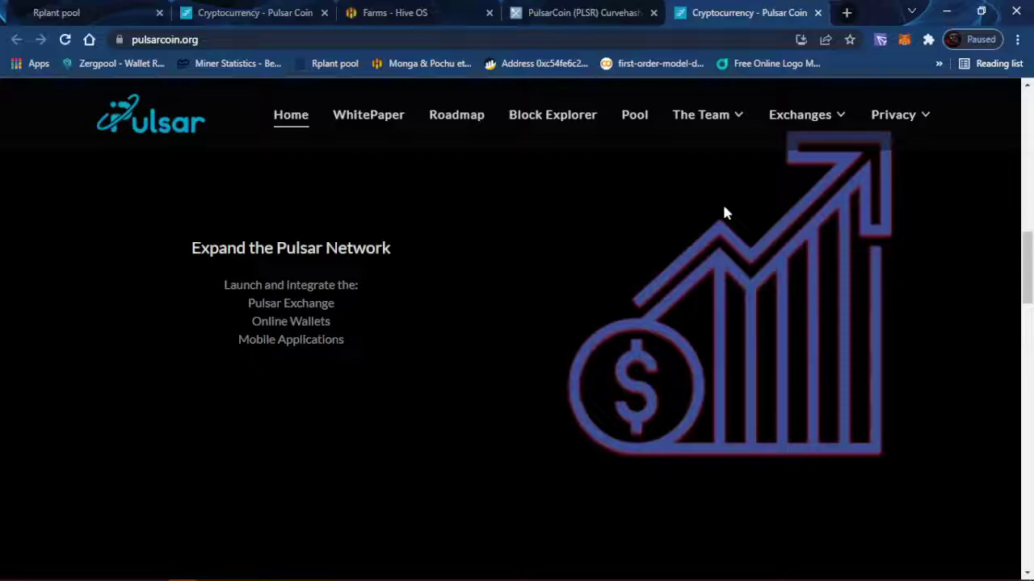
pyautogui.scroll(-2, 723, 213)
pyautogui.scroll(-2, 724, 213)
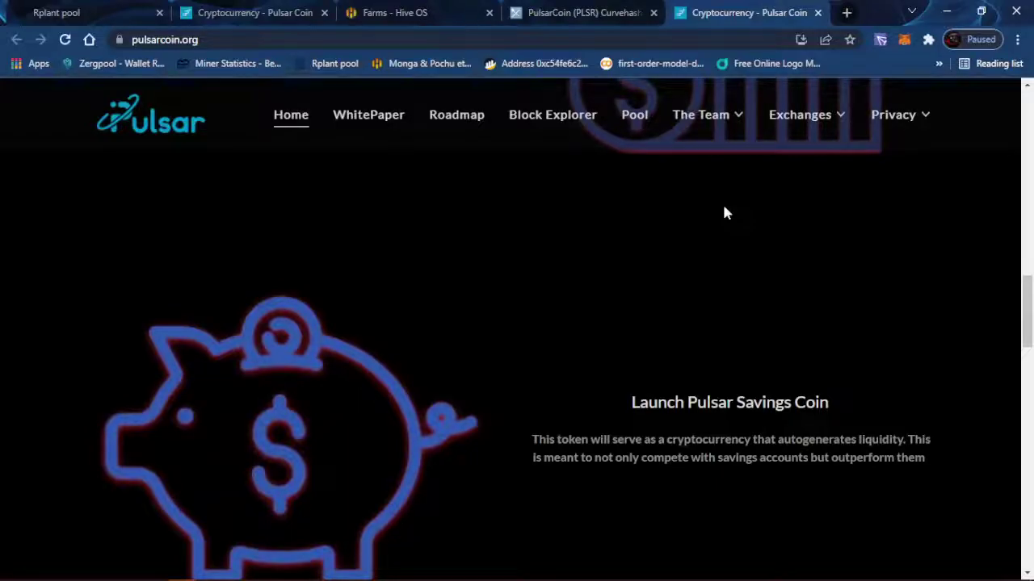
pyautogui.scroll(-2, 723, 213)
pyautogui.scroll(-4, 723, 213)
pyautogui.scroll(-1, 724, 213)
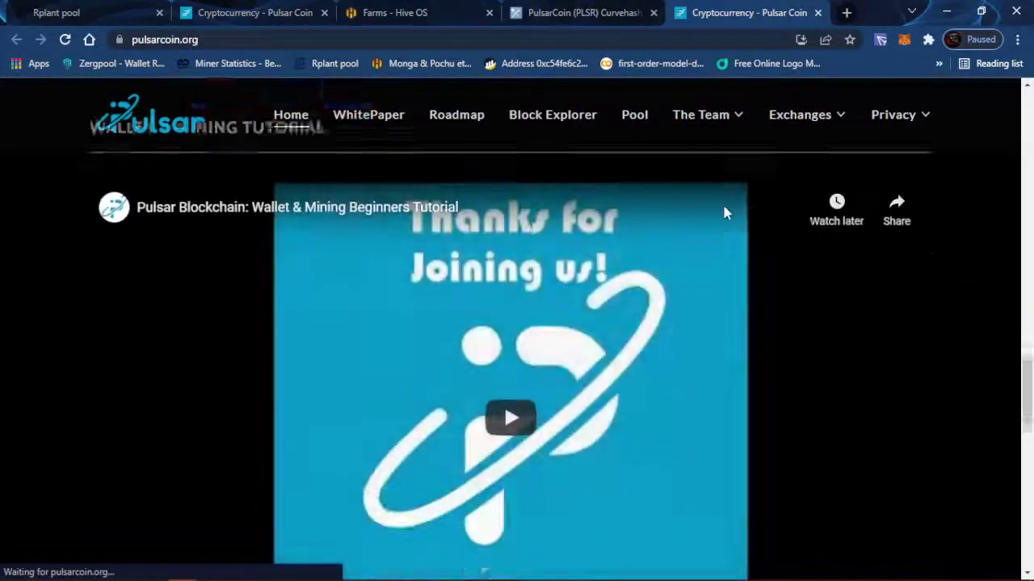
pyautogui.scroll(-2, 724, 213)
pyautogui.scroll(-3, 807, 218)
# Step: Download the Pulsar Windows Wallet x64 zip from the Downloads section
pyautogui.scroll(-2, 808, 218)
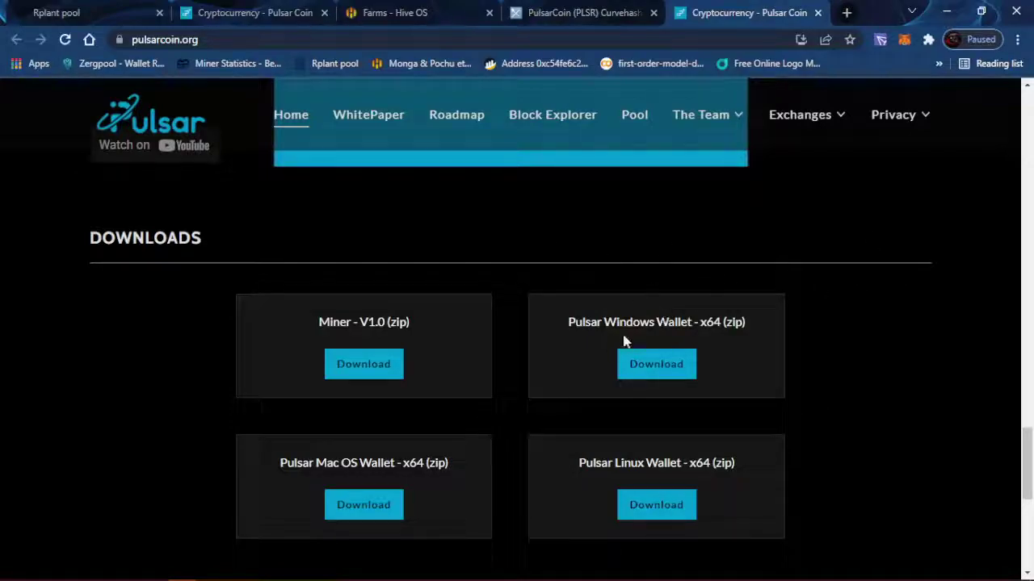
pyautogui.click(658, 363)
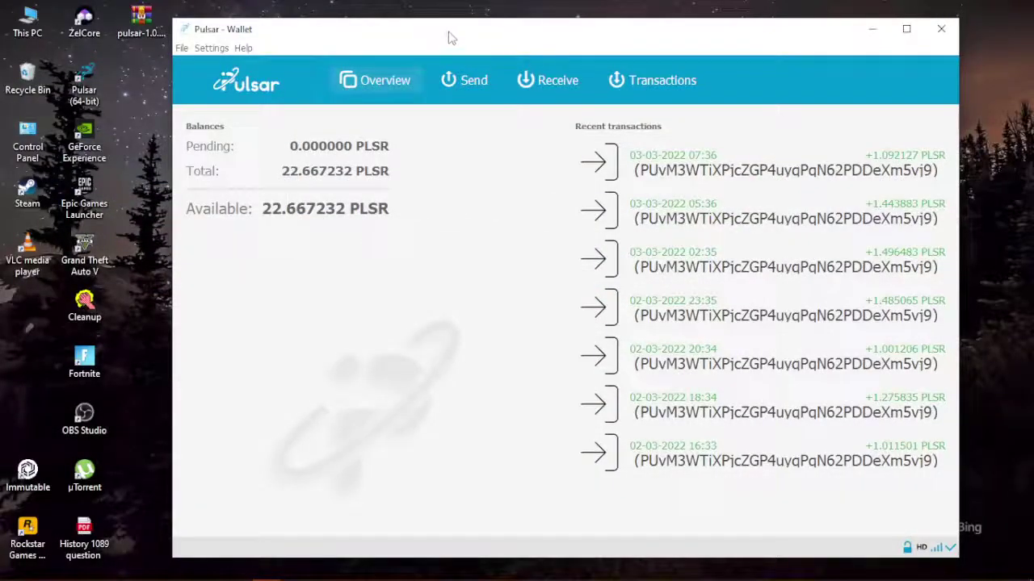
# Step: Create a new payment request on the wallet's Receive page, select its address, then return to Overview
pyautogui.moveTo(448, 35); pyautogui.dragTo(433, 20)
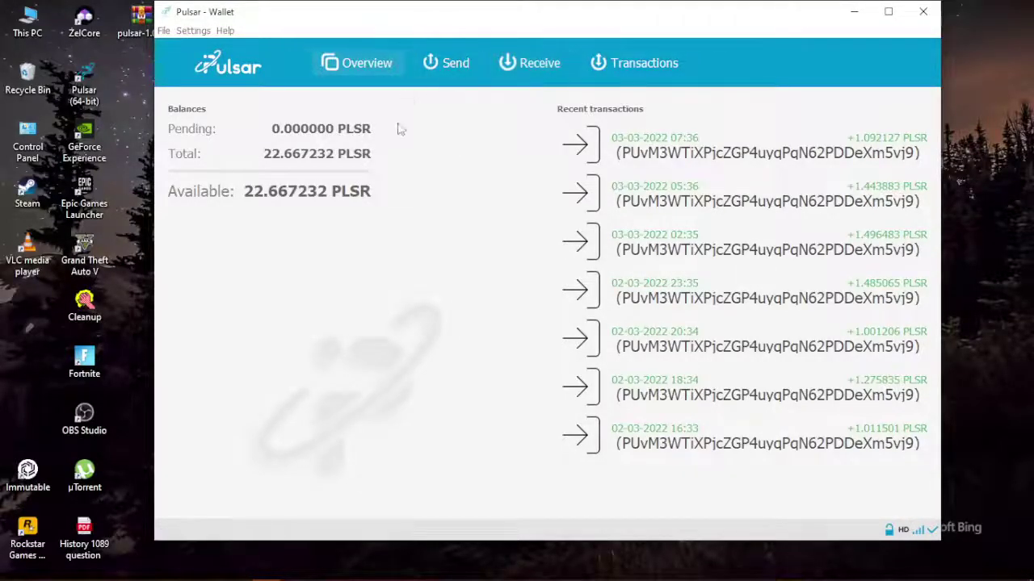
pyautogui.click(518, 68)
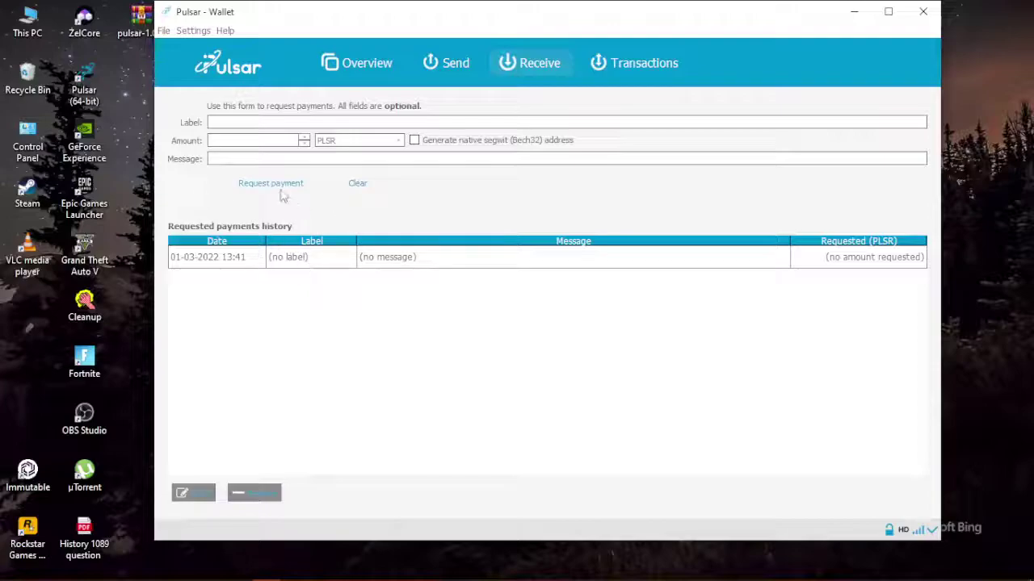
pyautogui.click(279, 189)
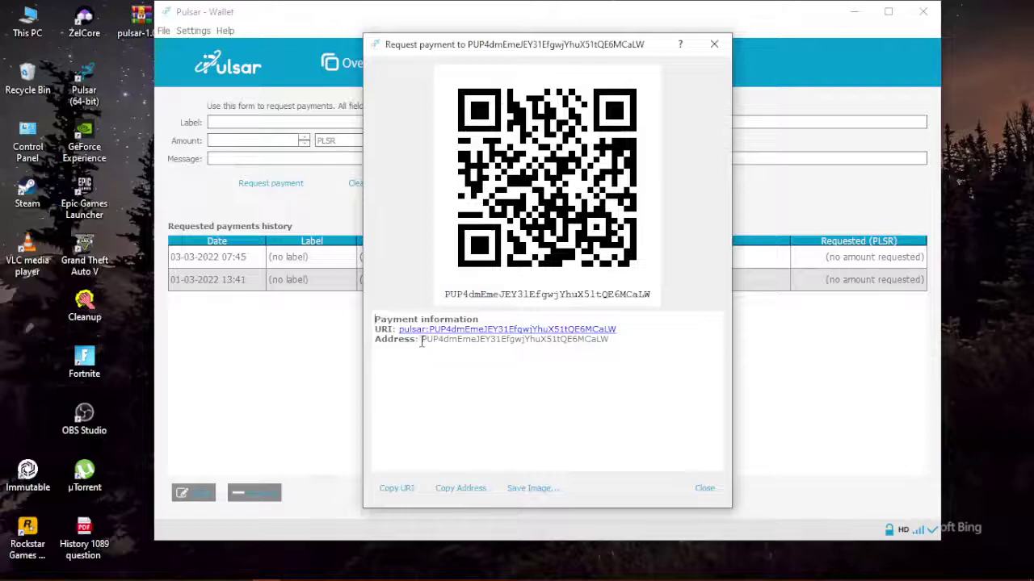
pyautogui.moveTo(421, 342); pyautogui.dragTo(623, 336)
pyautogui.click(714, 43)
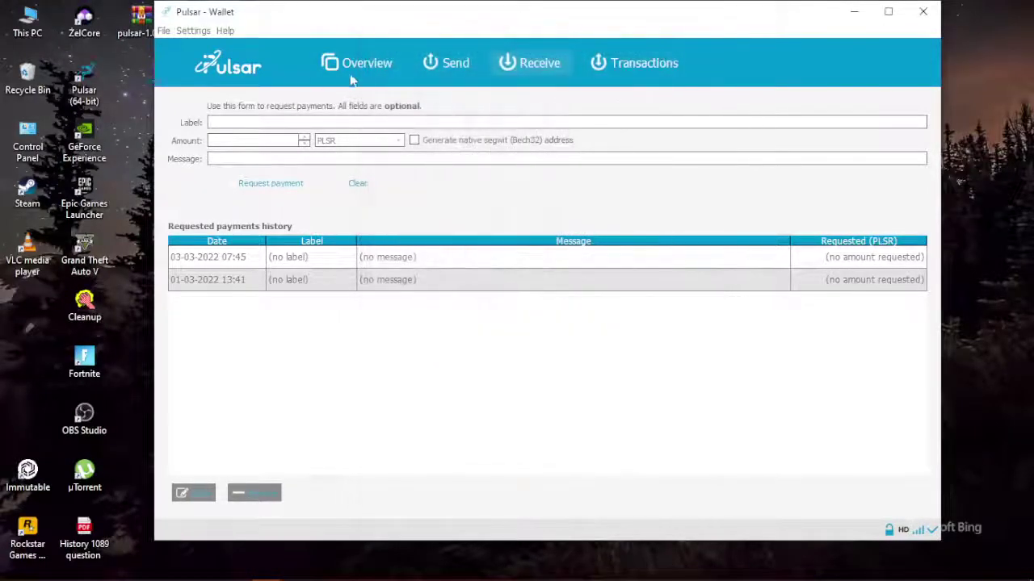
pyautogui.click(352, 77)
# Step: Minimize the wallet and return to the MiningPoolStats PulsarCoin page in the browser
pyautogui.click(854, 11)
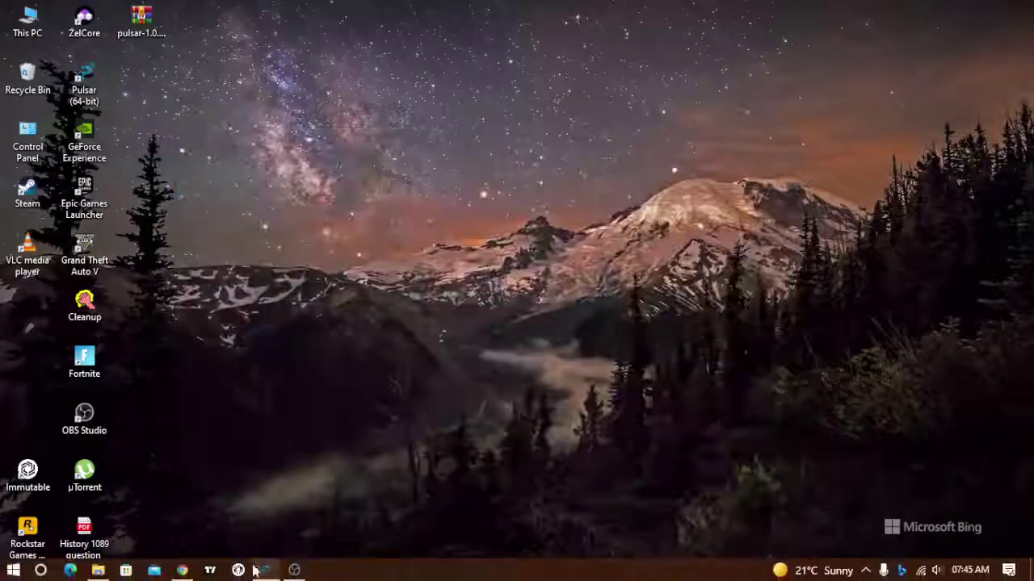
pyautogui.click(183, 571)
pyautogui.click(549, 12)
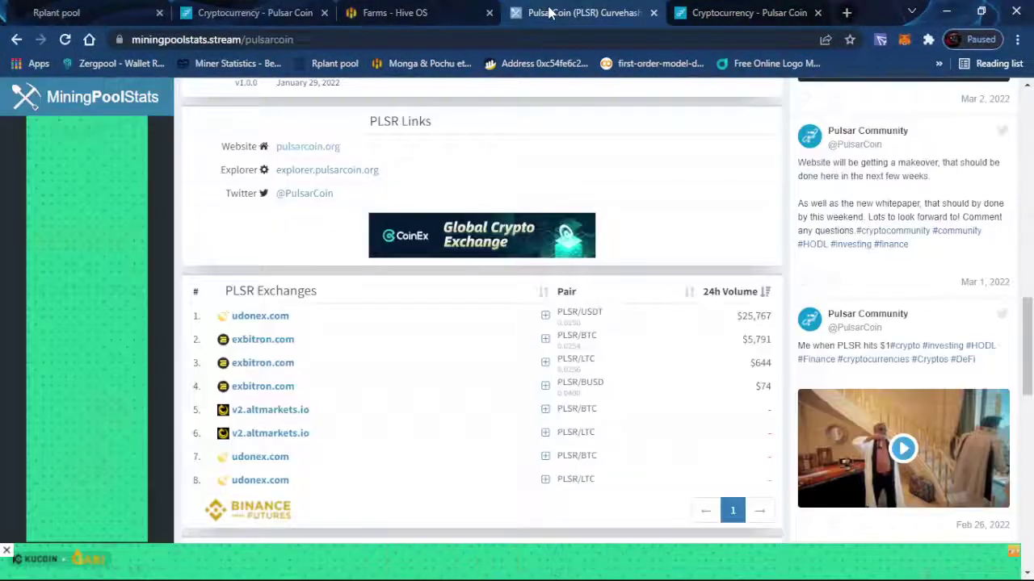
pyautogui.scroll(5, 353, 314)
pyautogui.scroll(5, 364, 340)
pyautogui.scroll(3, 375, 371)
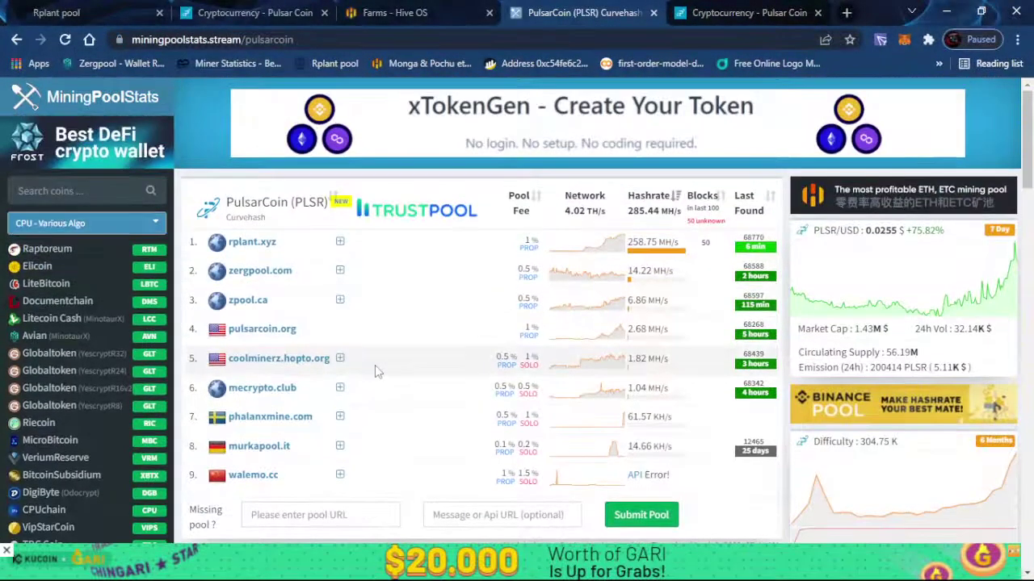
# Step: Open the rplant.xyz pulsar pool page and view its Miners table and stats panels
pyautogui.click(251, 243)
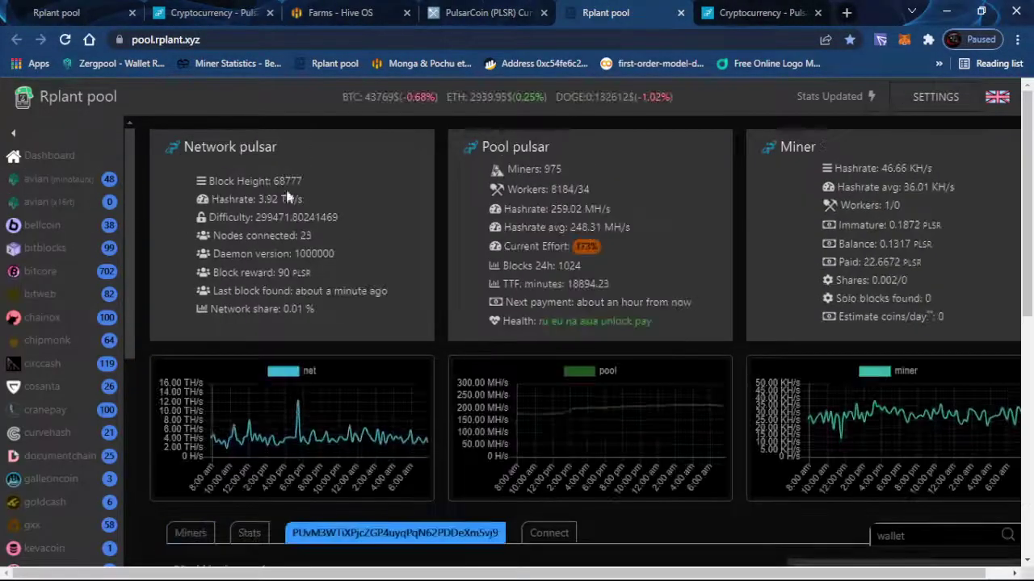
pyautogui.scroll(-3, 392, 134)
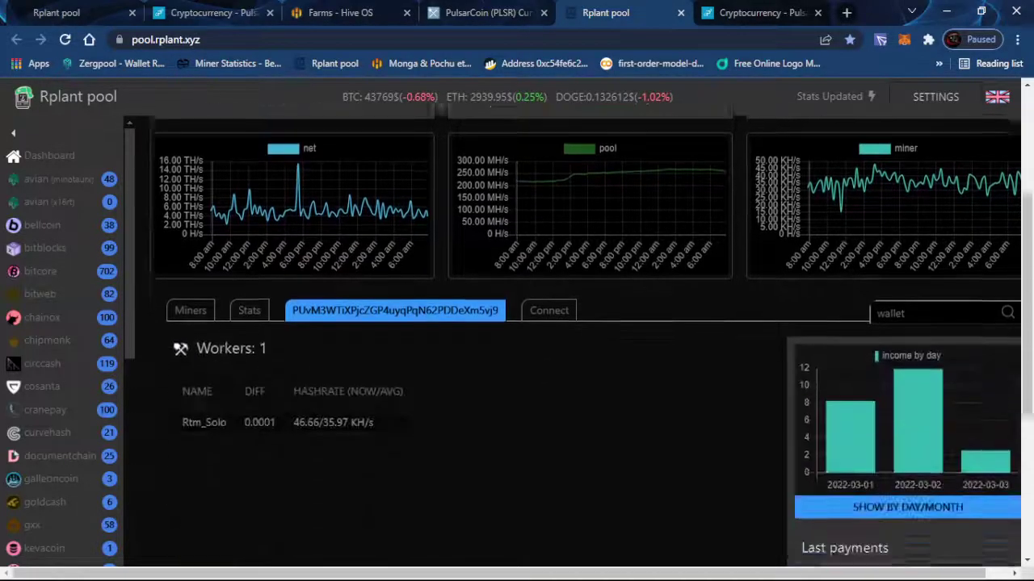
pyautogui.scroll(-4, 247, 244)
pyautogui.scroll(5, 420, 279)
pyautogui.click(194, 382)
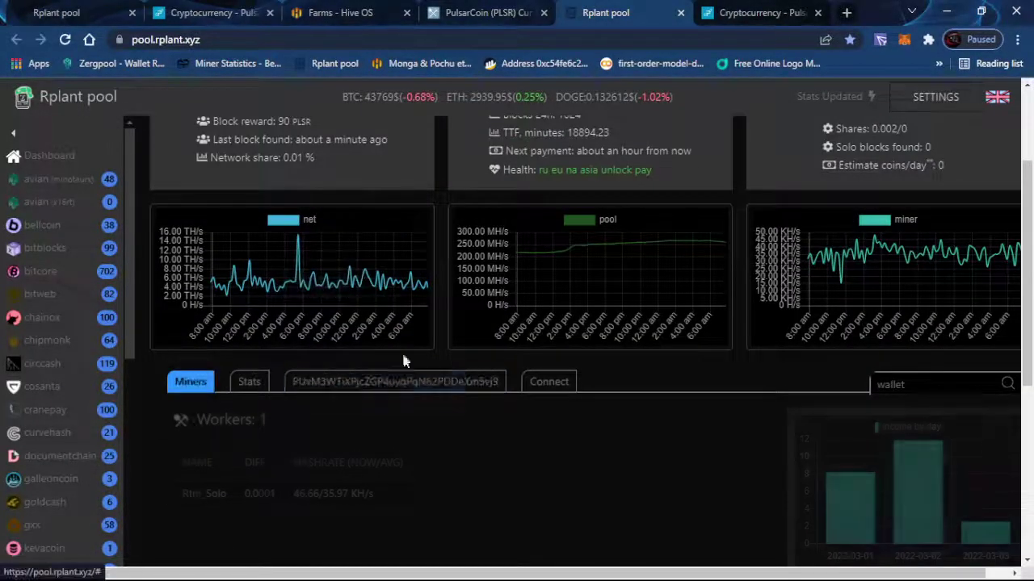
pyautogui.scroll(-5, 431, 259)
pyautogui.scroll(4, 430, 259)
pyautogui.scroll(3, 429, 259)
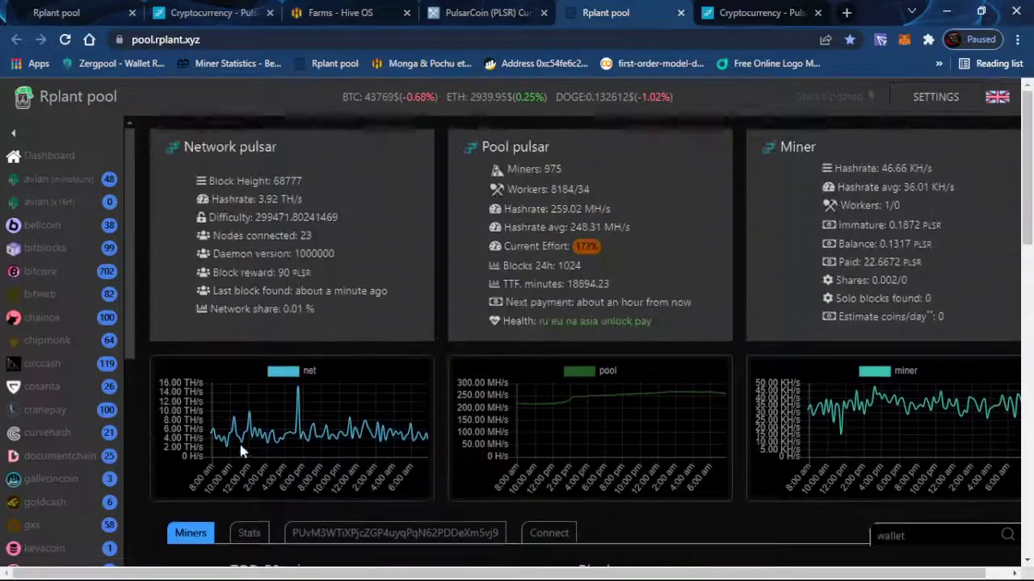
# Step: Return to the pool's pulsar dashboard and scroll down to the Miner config section
pyautogui.click(48, 155)
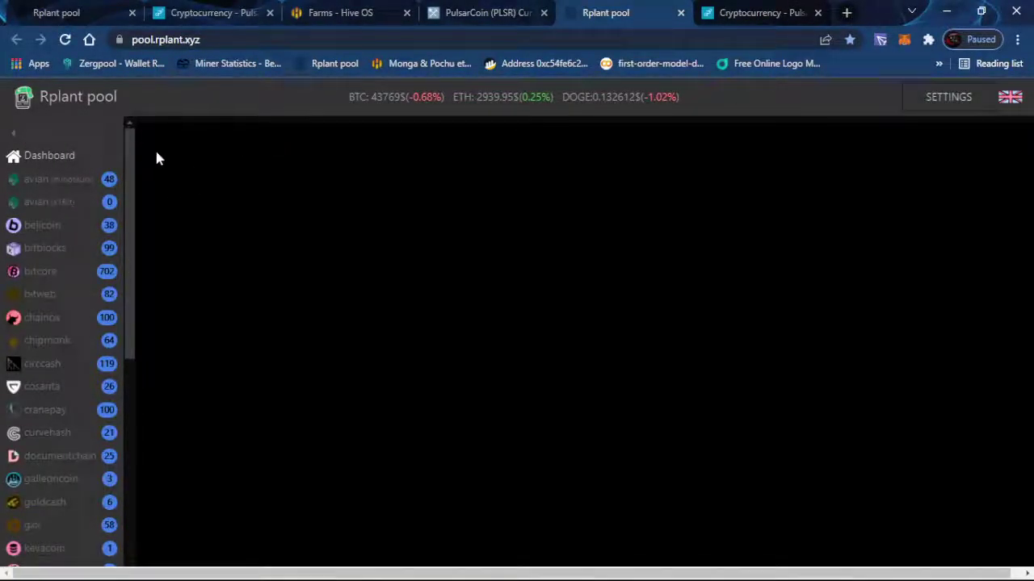
pyautogui.scroll(-5, 210, 291)
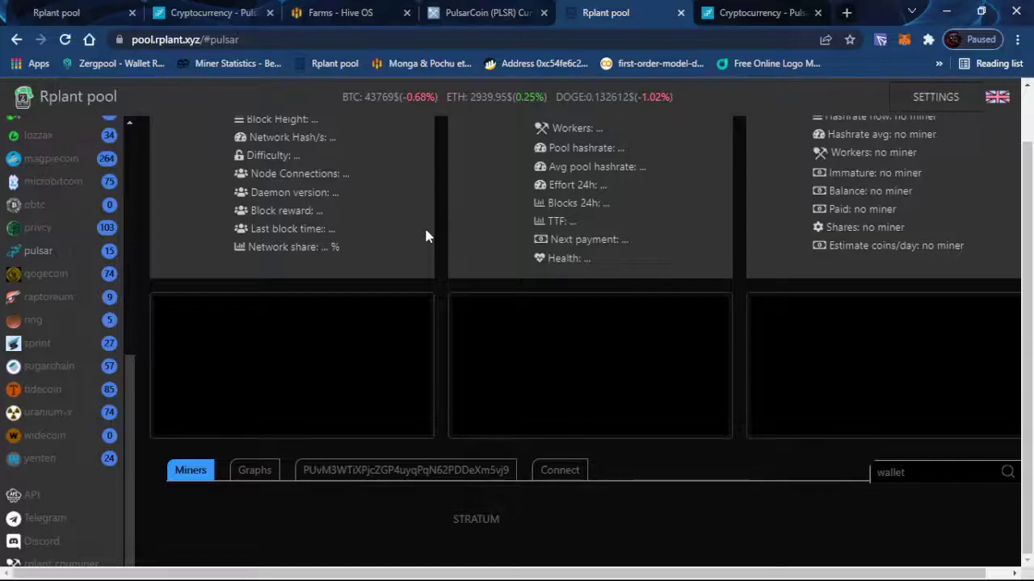
pyautogui.scroll(-1, 778, 379)
pyautogui.scroll(-2, 776, 372)
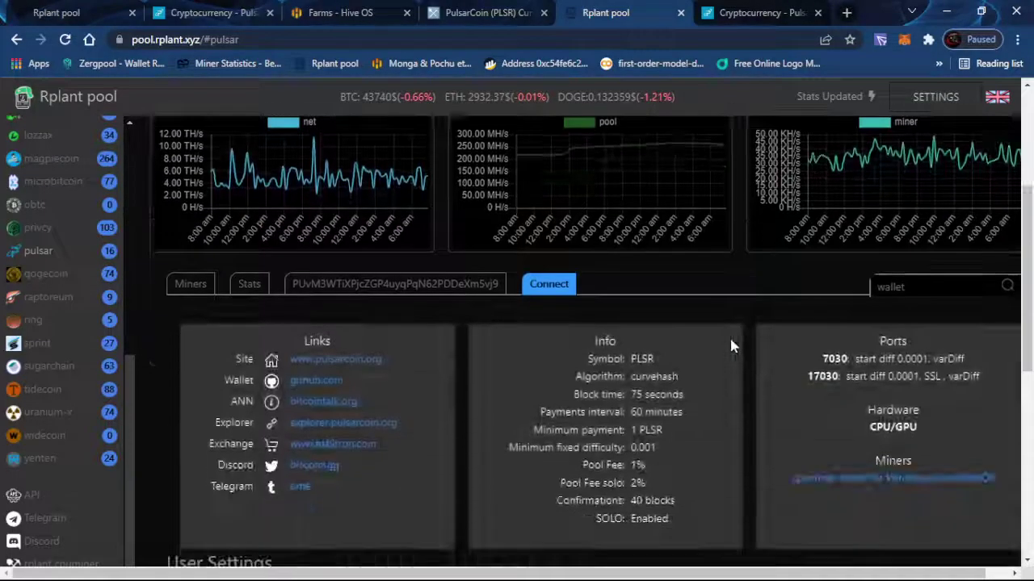
pyautogui.scroll(-1, 727, 323)
pyautogui.scroll(-4, 715, 303)
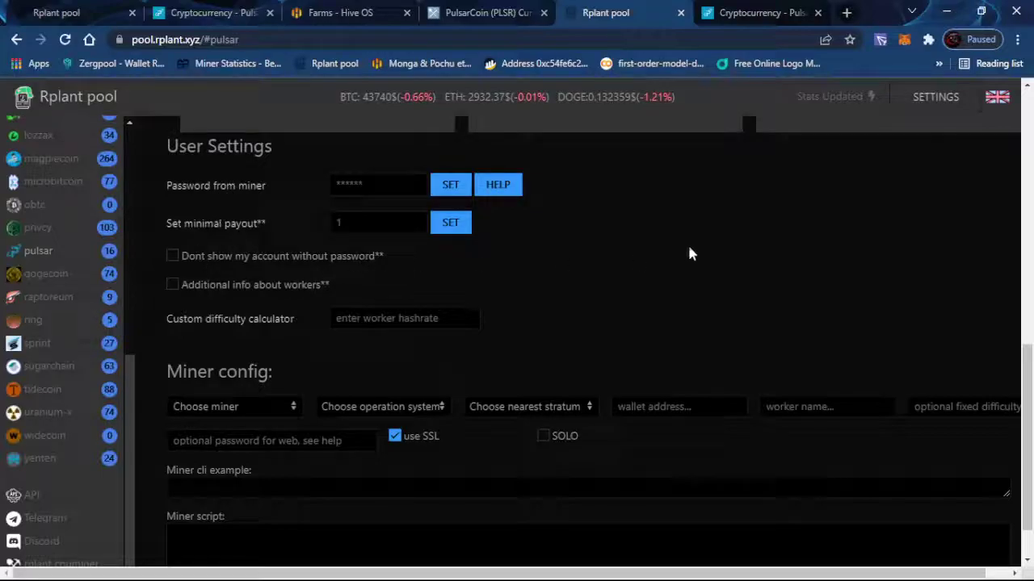
pyautogui.scroll(-1, 361, 251)
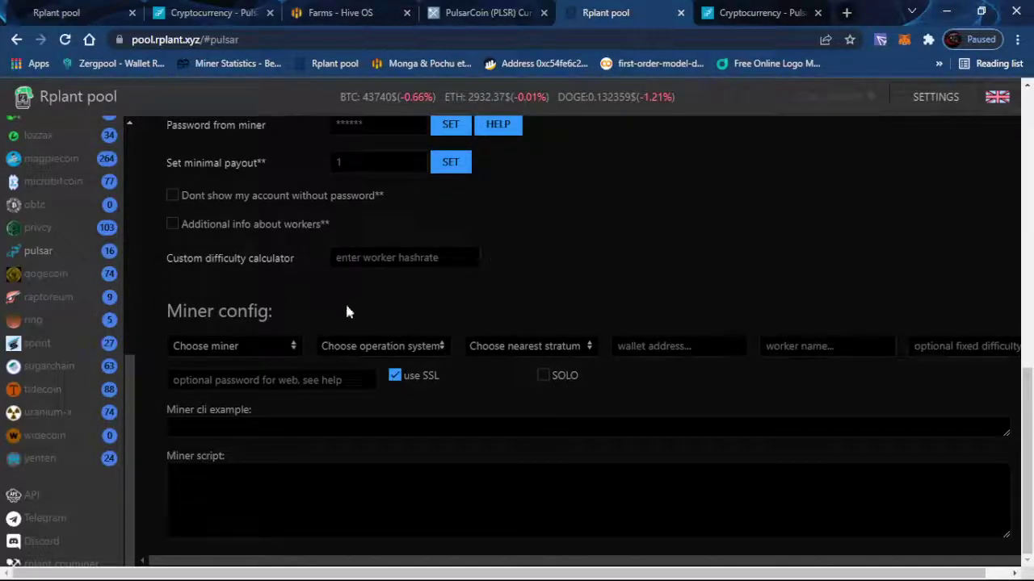
# Step: Configure cpuminer-rplant for Linux/MacOS with Asia-Pacific, selecting stratum-asia.rplant.xyz:17030 in the command
pyautogui.click(252, 346)
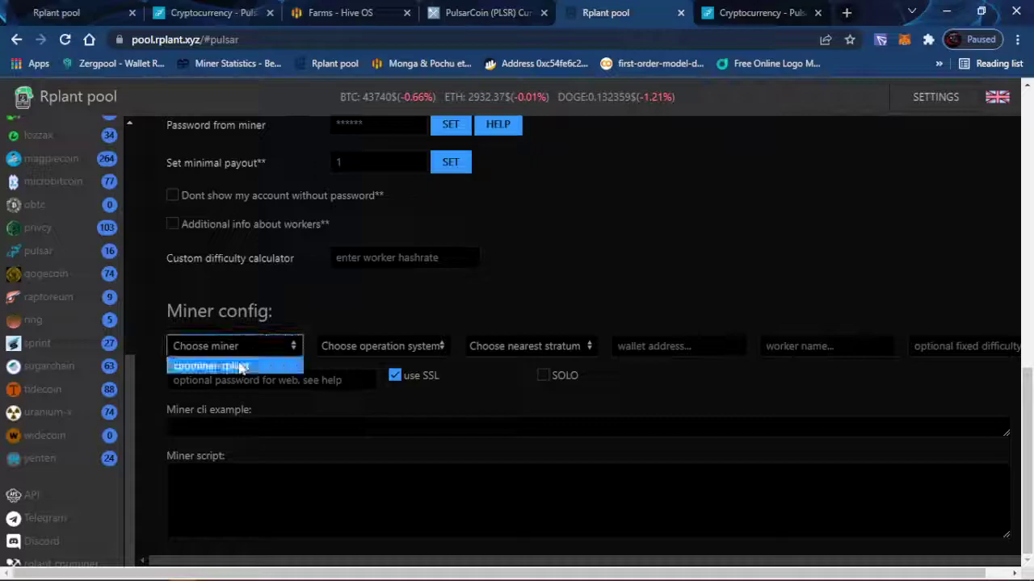
pyautogui.click(241, 367)
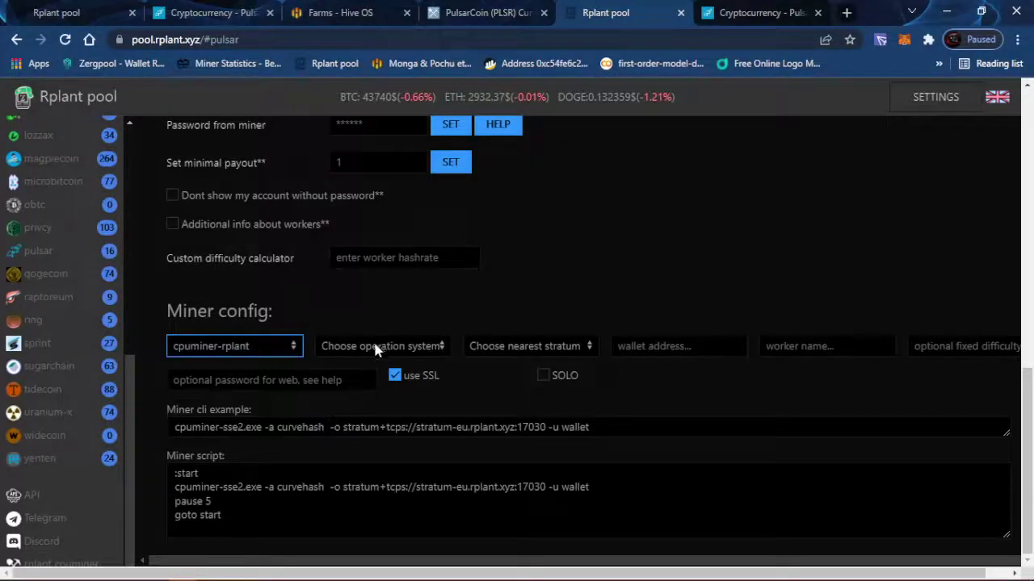
pyautogui.click(374, 348)
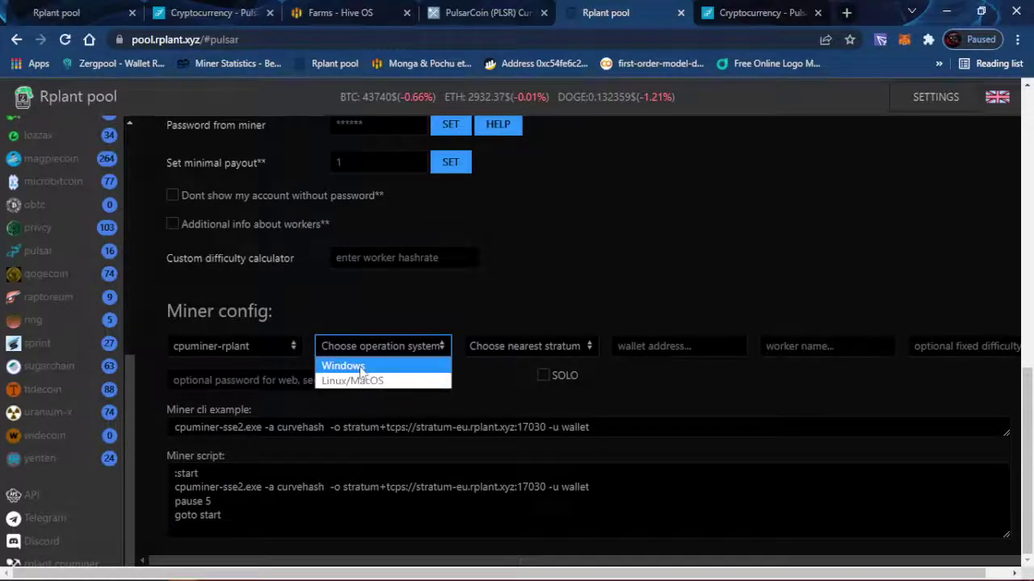
pyautogui.click(355, 380)
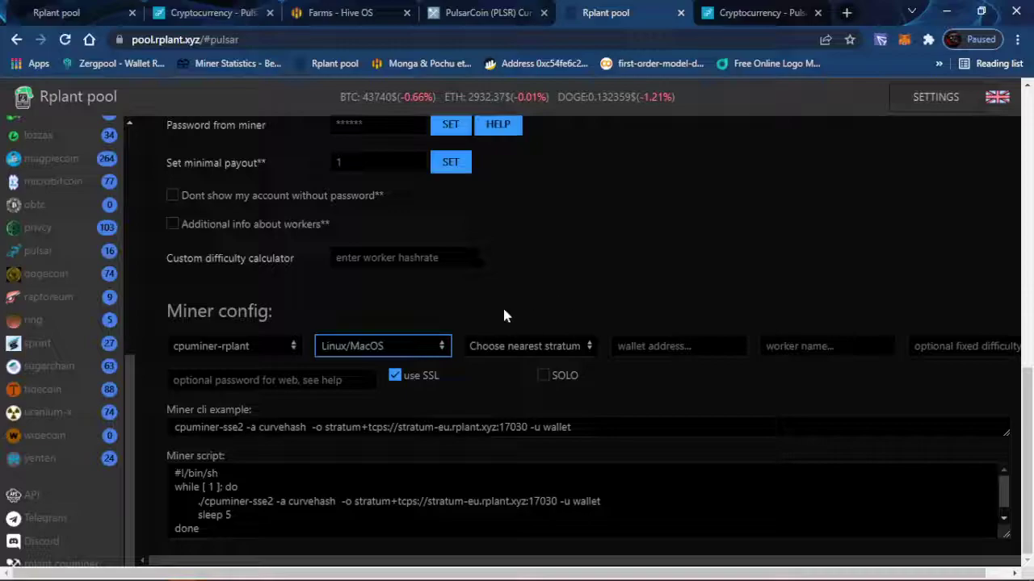
pyautogui.click(487, 348)
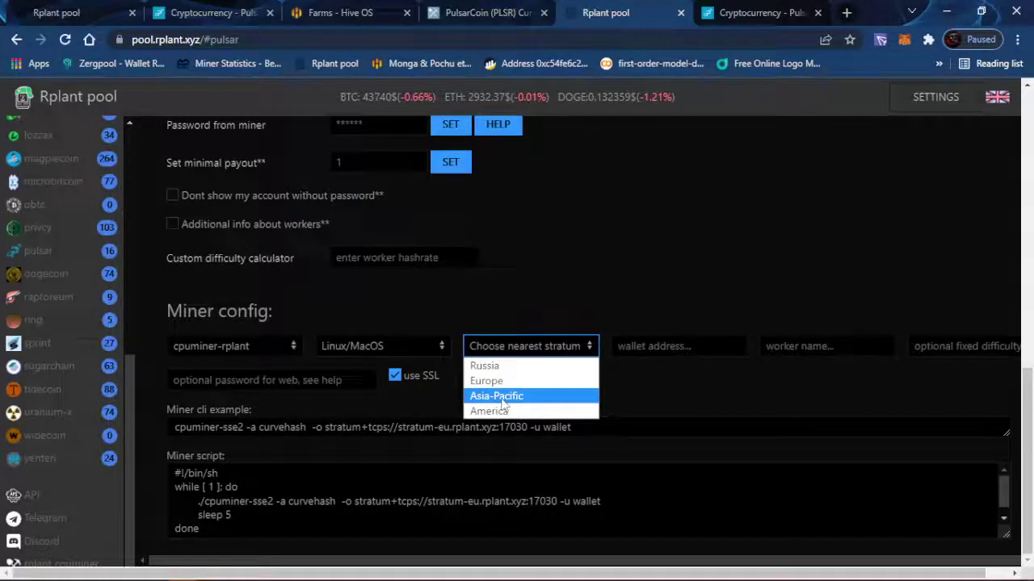
pyautogui.click(501, 398)
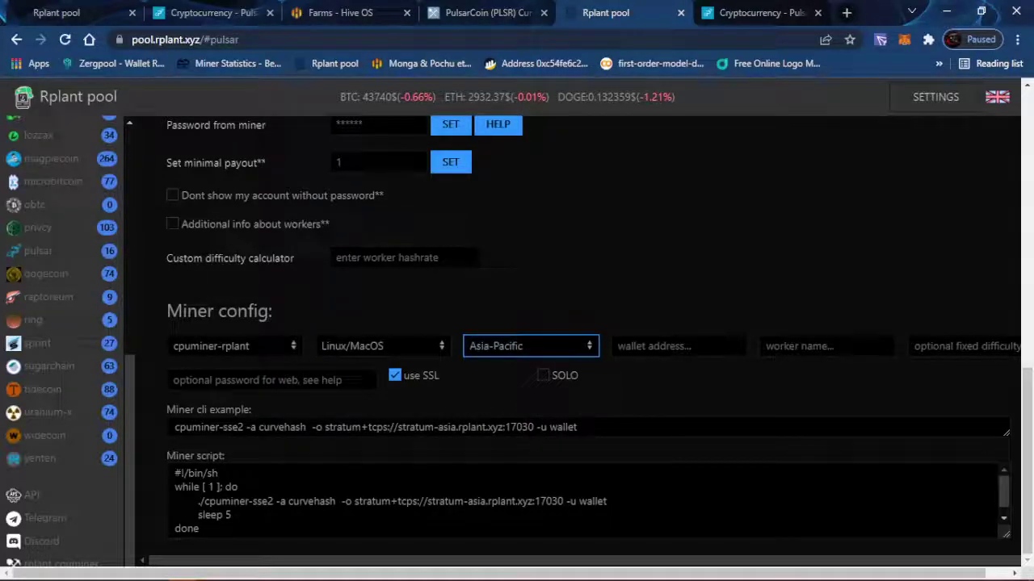
pyautogui.moveTo(325, 427); pyautogui.dragTo(528, 427)
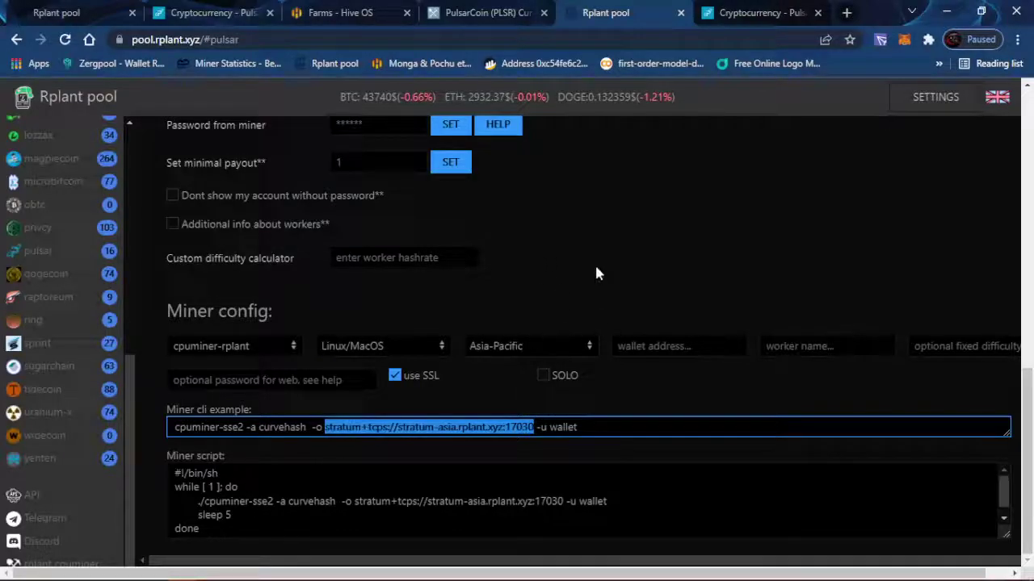
# Step: Go to Hive OS Flight Sheets and show the Coin choices for a new flight sheet
pyautogui.click(683, 174)
pyautogui.click(345, 9)
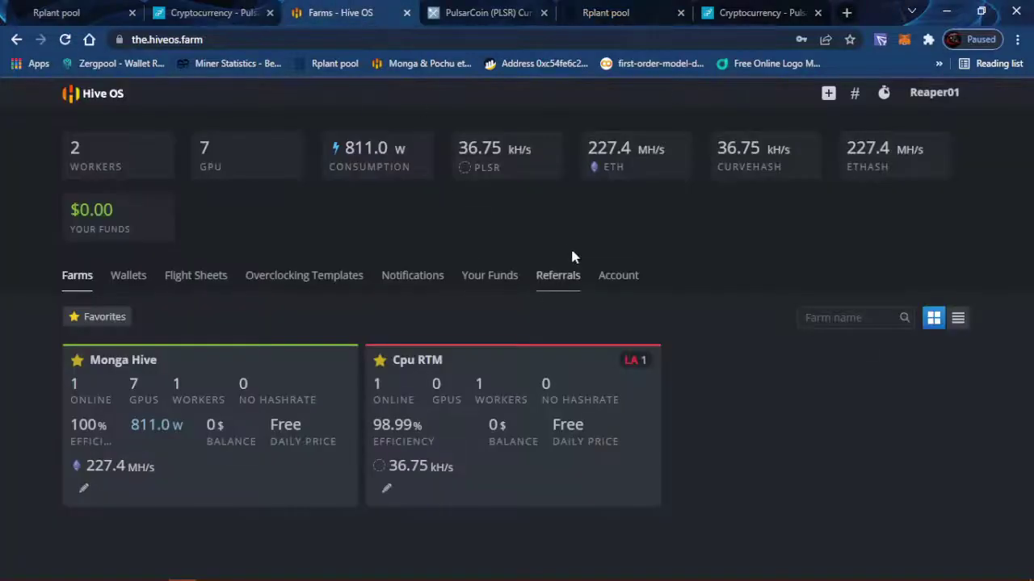
pyautogui.click(182, 276)
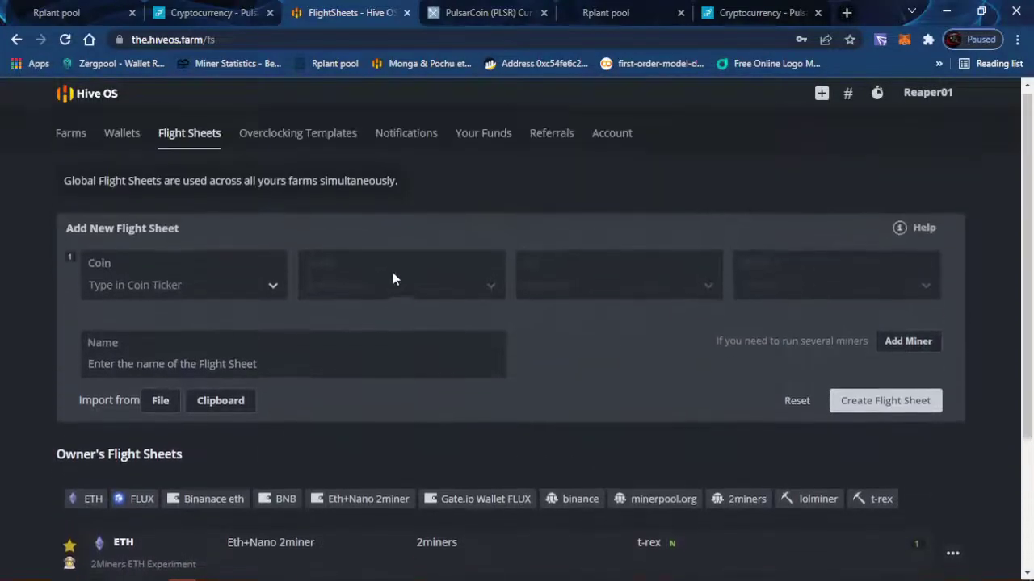
pyautogui.click(225, 292)
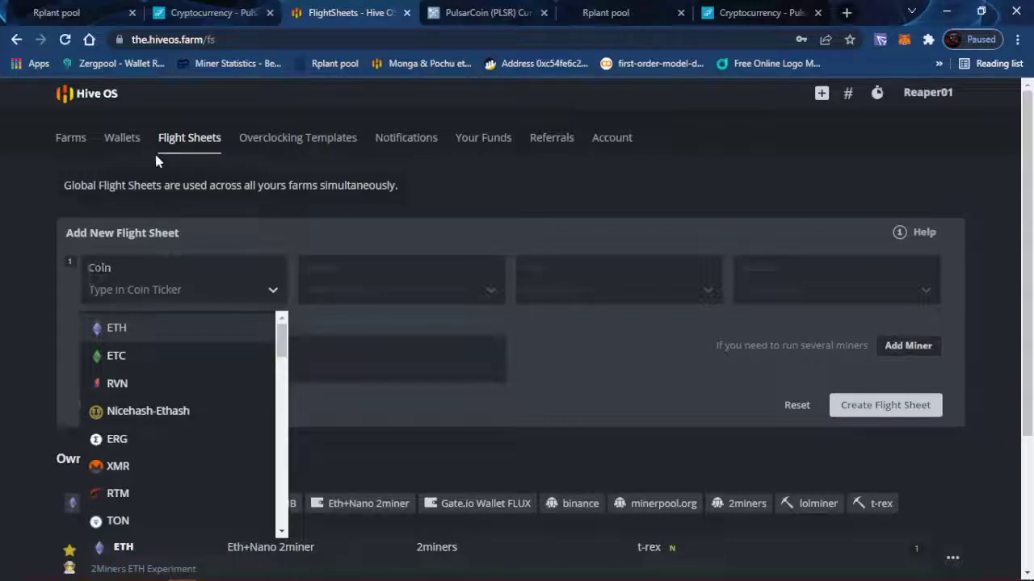
# Step: On Hive OS Wallets, start a plsr wallet form, cancel it, and locate the existing PLSR wallet
pyautogui.click(119, 141)
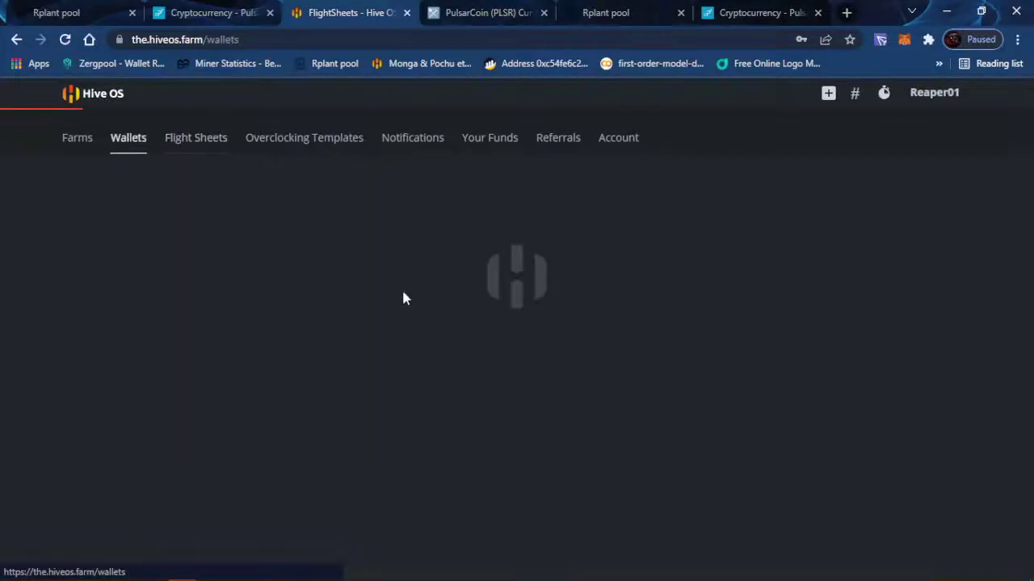
pyautogui.scroll(-3, 442, 327)
pyautogui.scroll(3, 937, 347)
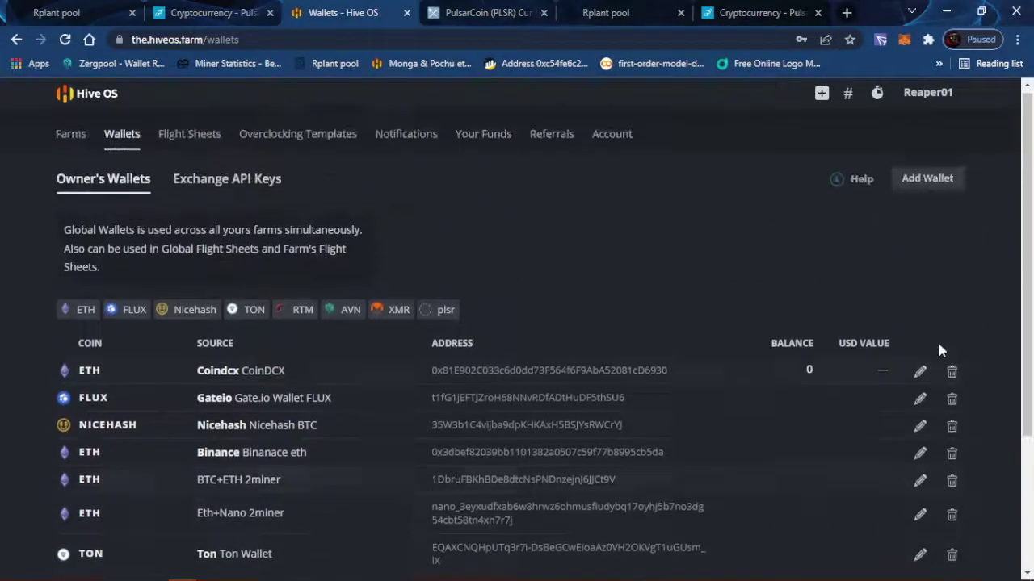
pyautogui.click(929, 184)
pyautogui.click(357, 206)
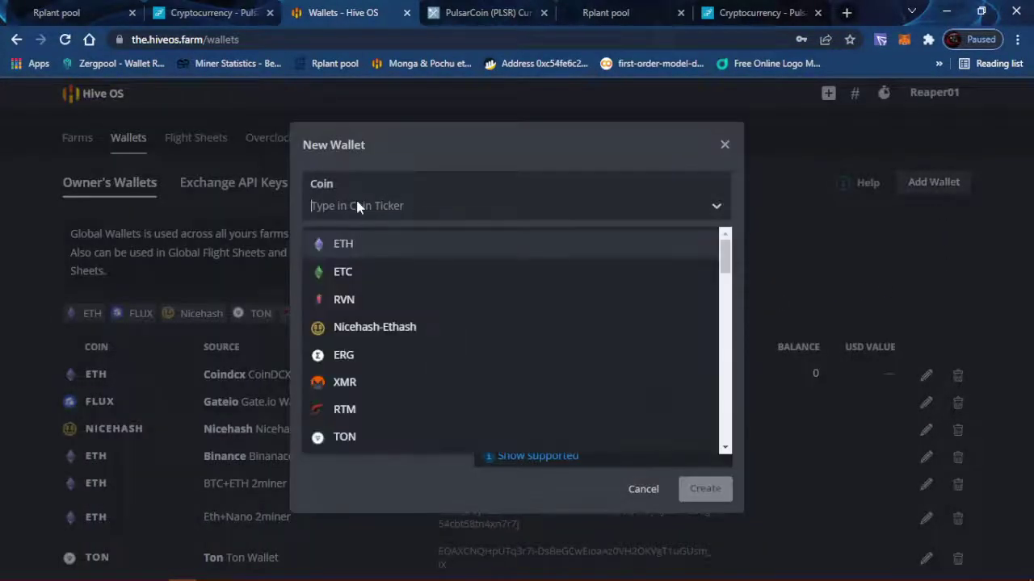
pyautogui.write('pl')
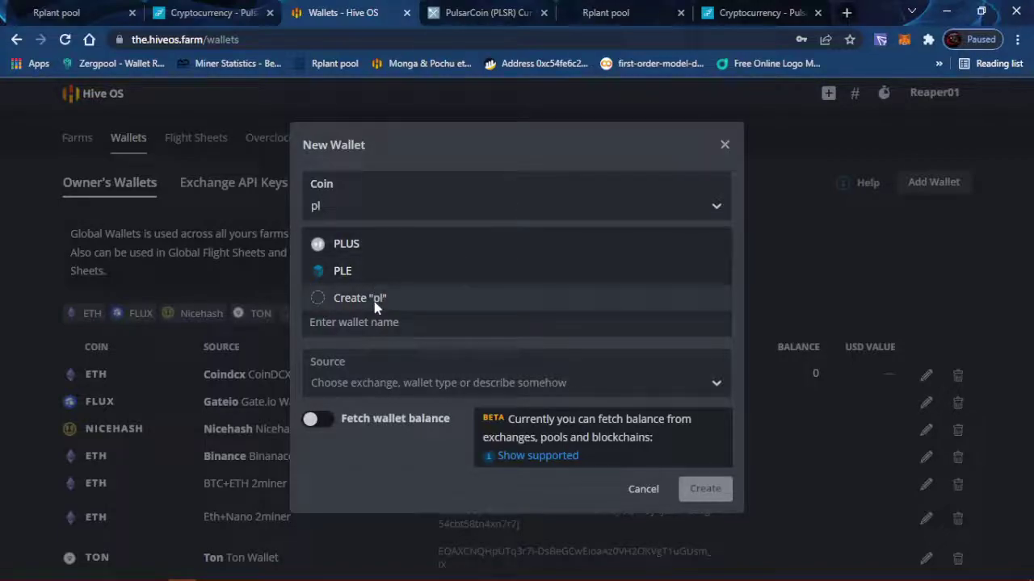
pyautogui.write('sr')
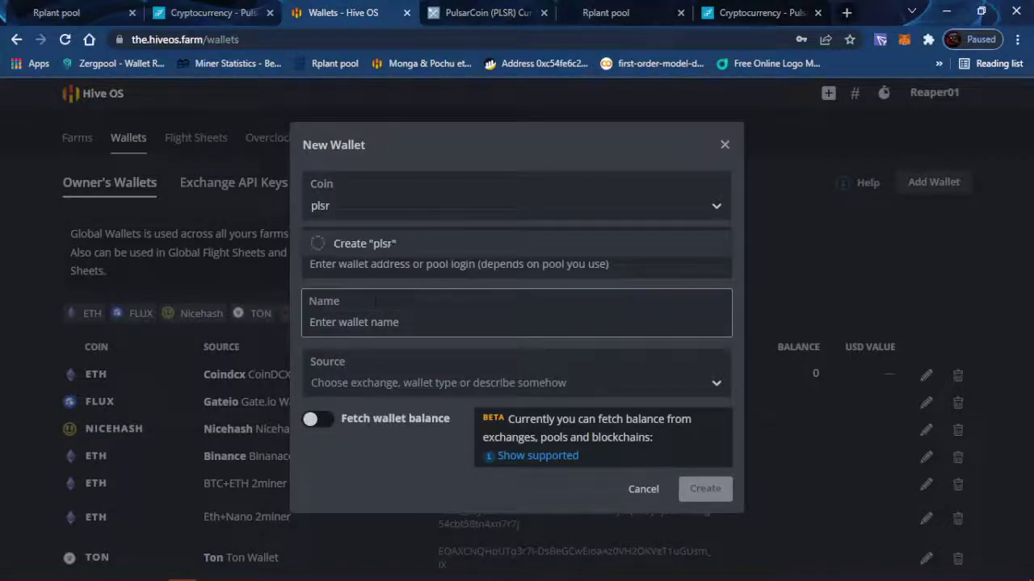
pyautogui.click(398, 244)
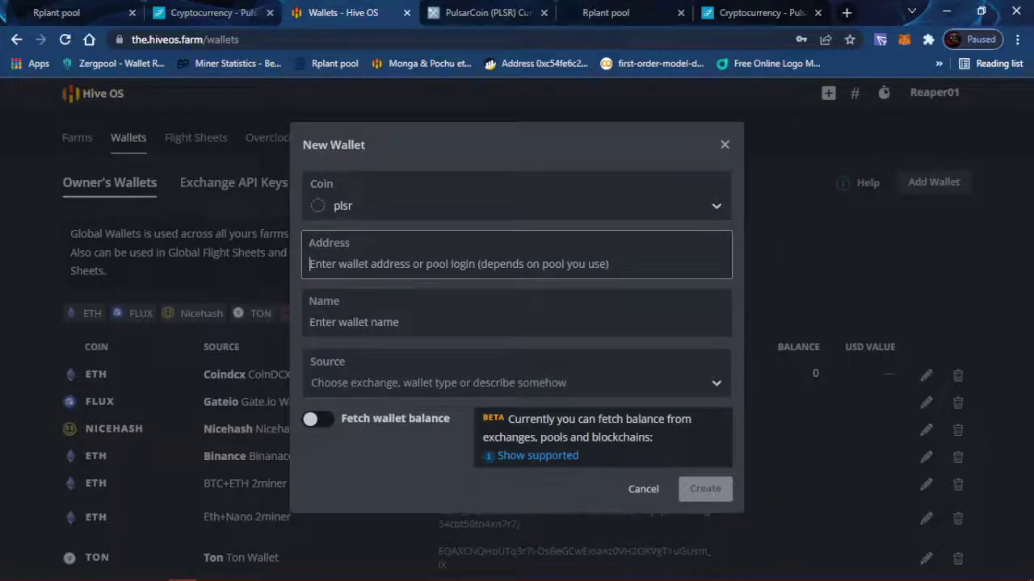
pyautogui.click(726, 146)
pyautogui.scroll(-2, 418, 368)
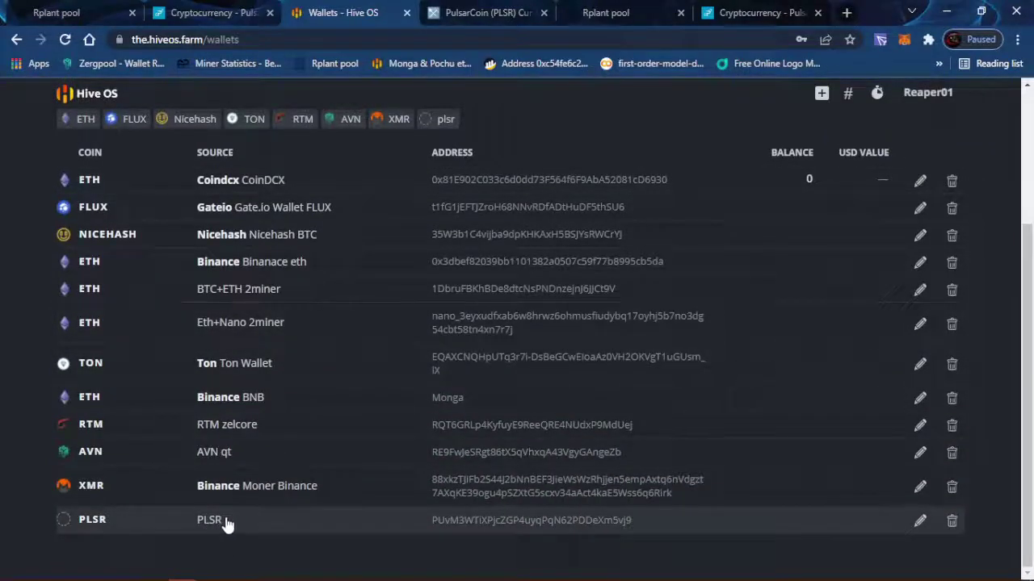
pyautogui.click(489, 12)
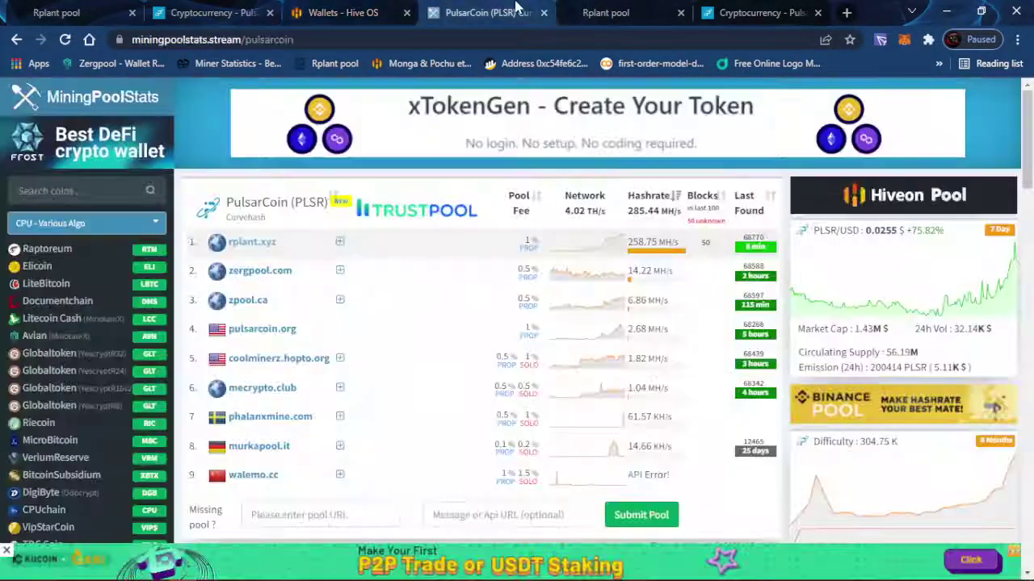
pyautogui.click(331, 8)
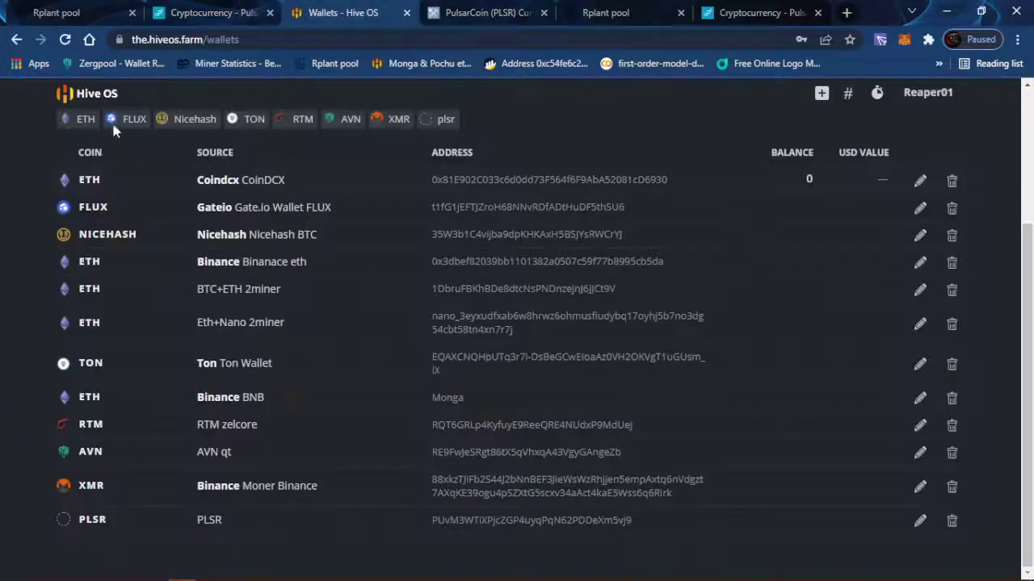
# Step: Back on Flight Sheets, set the new flight sheet's coin to plsr and wallet to PLSR
pyautogui.scroll(3, 83, 214)
pyautogui.click(166, 137)
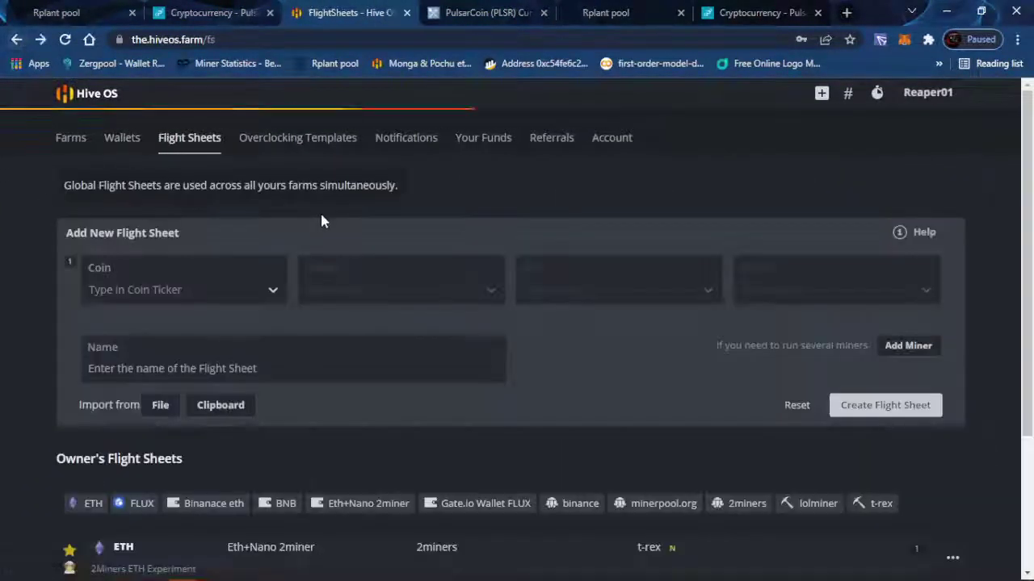
pyautogui.click(225, 279)
pyautogui.write('pl')
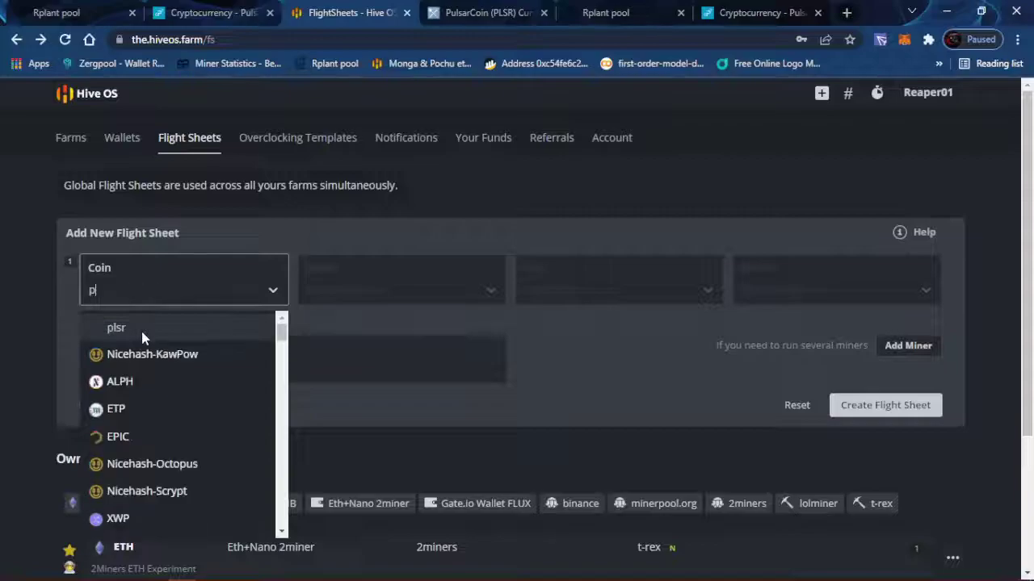
pyautogui.click(129, 327)
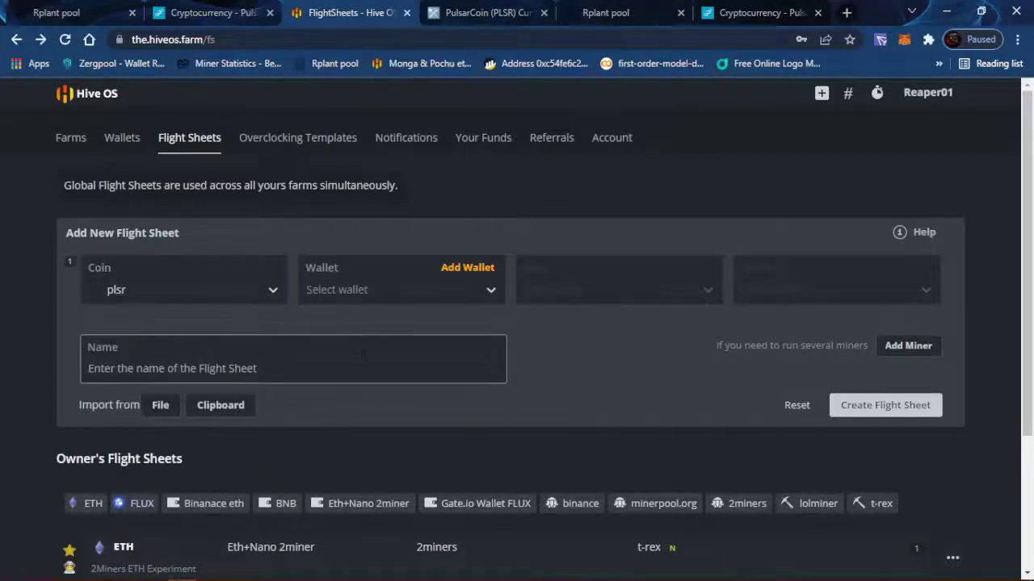
pyautogui.click(358, 288)
pyautogui.click(365, 330)
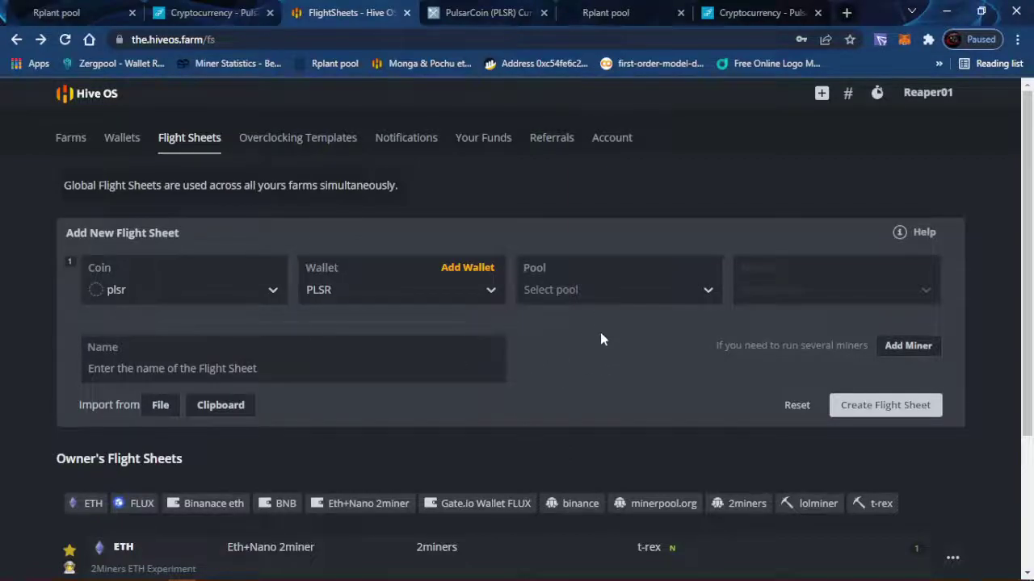
# Step: Set the pool to Configure in miner and choose SRBMiner-MULTI as the miner
pyautogui.click(597, 292)
pyautogui.click(582, 331)
pyautogui.click(773, 292)
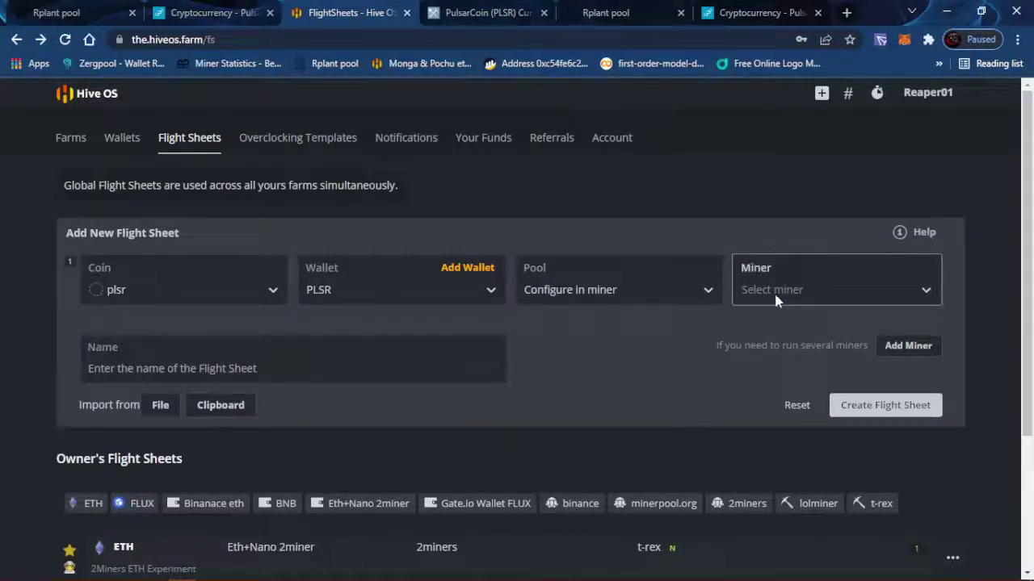
pyautogui.write('s')
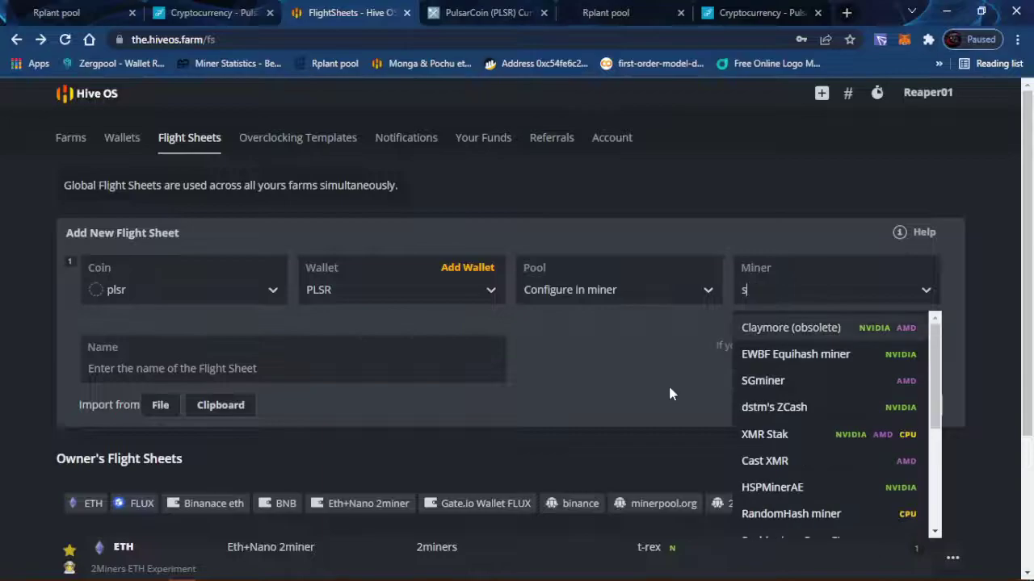
pyautogui.write('rb')
pyautogui.click(781, 328)
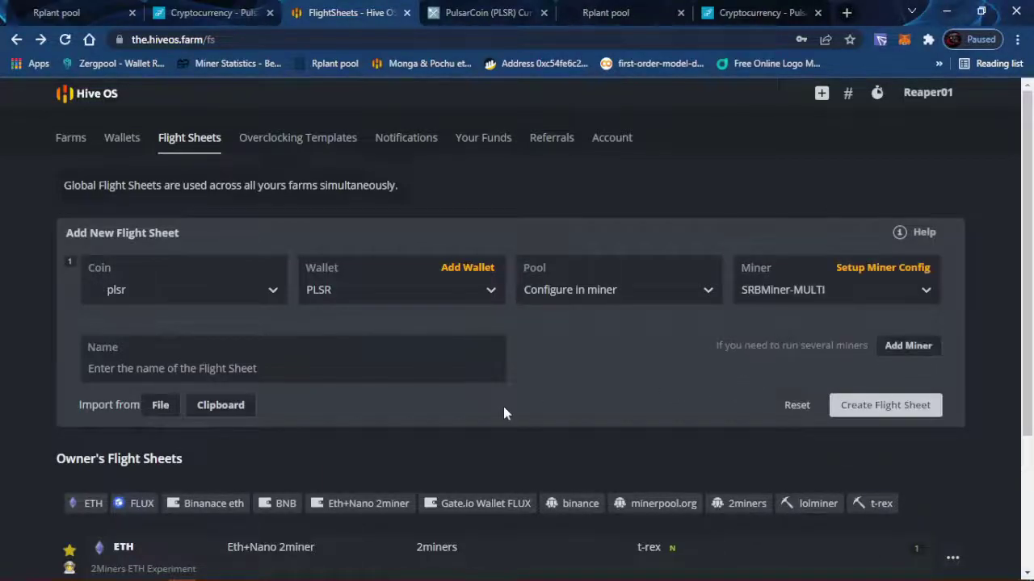
# Step: Configure SRBMiner-MULTI with the curvehash algorithm, %WAL% as wallet and %WORKER_NAME% as worker name
pyautogui.click(872, 274)
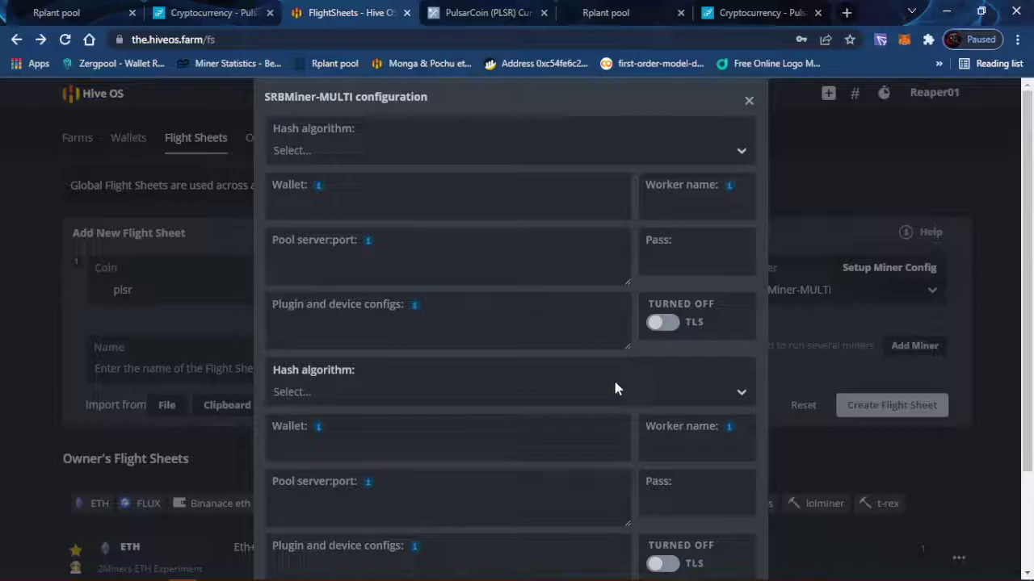
pyautogui.click(335, 149)
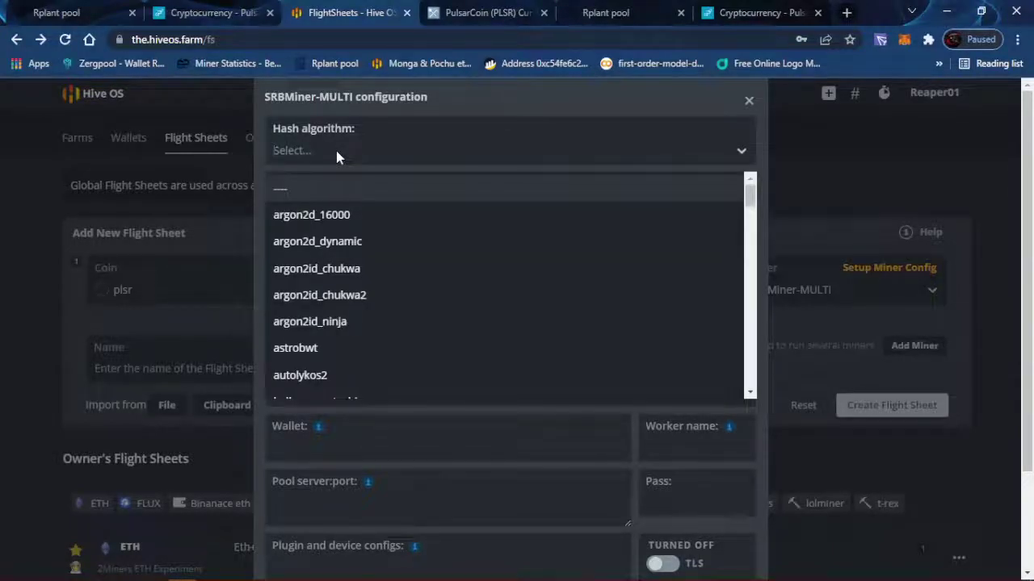
pyautogui.write('cu')
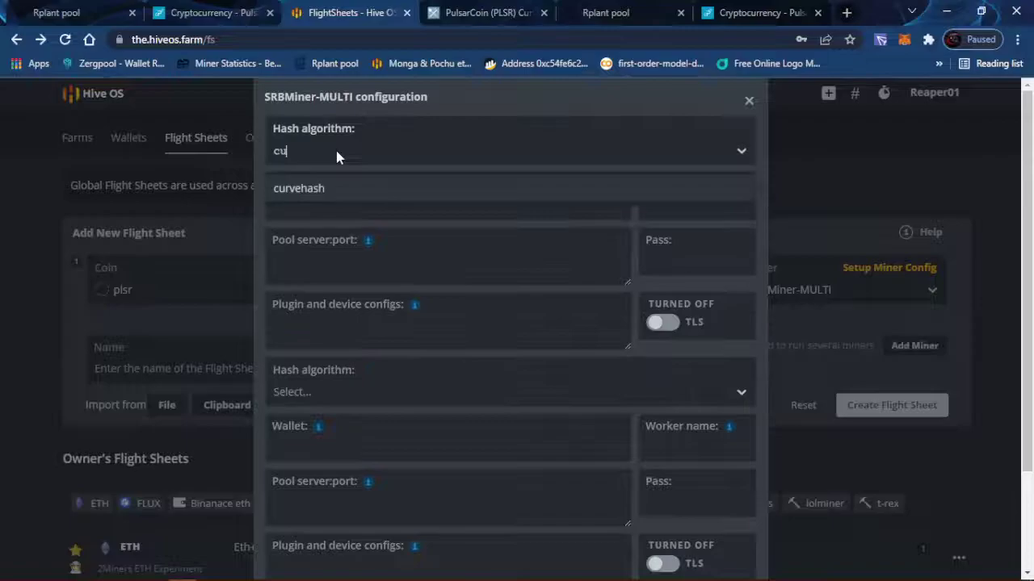
pyautogui.write('rve')
pyautogui.click(325, 186)
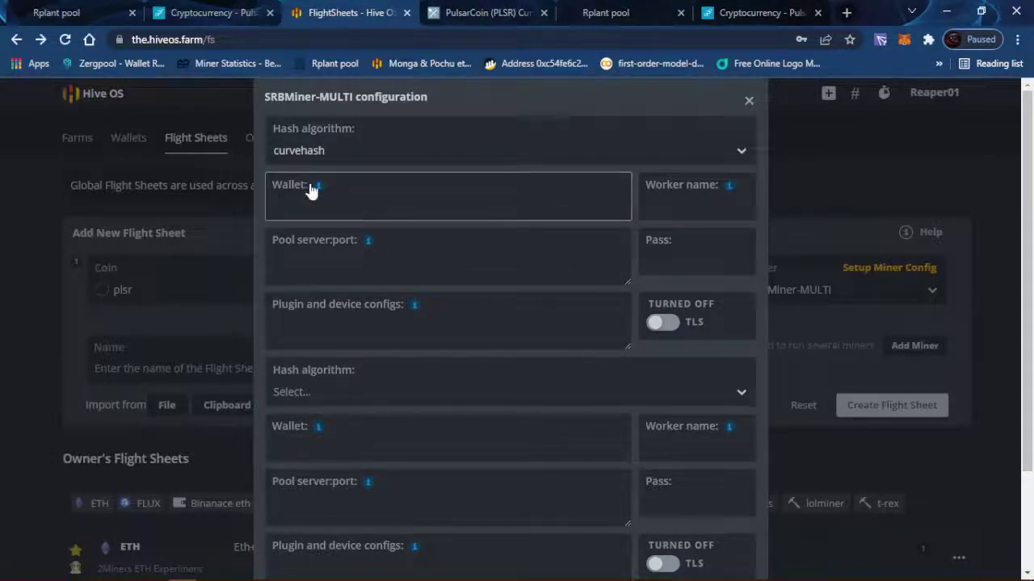
pyautogui.moveTo(318, 185)
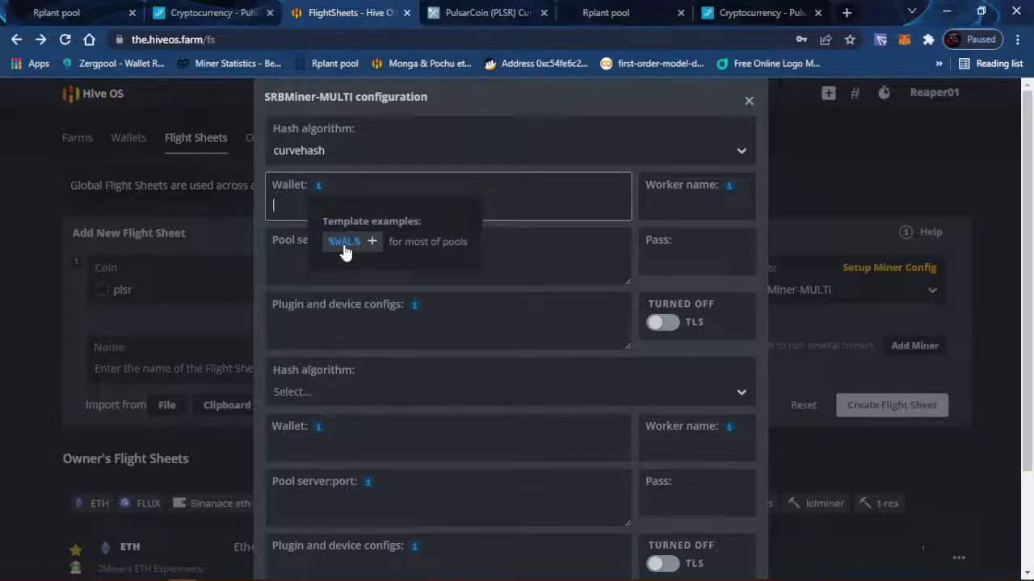
pyautogui.click(344, 246)
pyautogui.press('Tab')
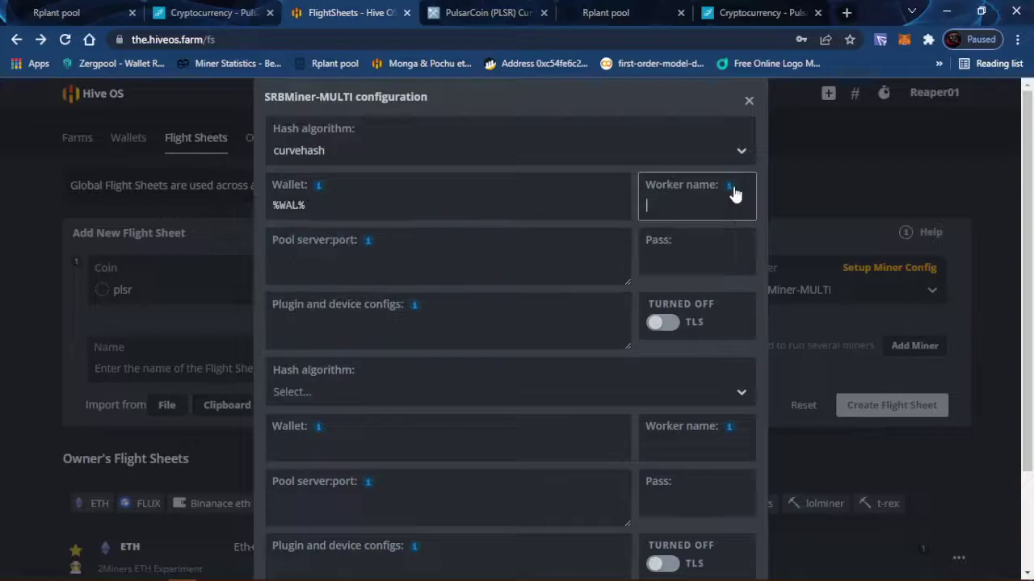
pyautogui.moveTo(728, 184)
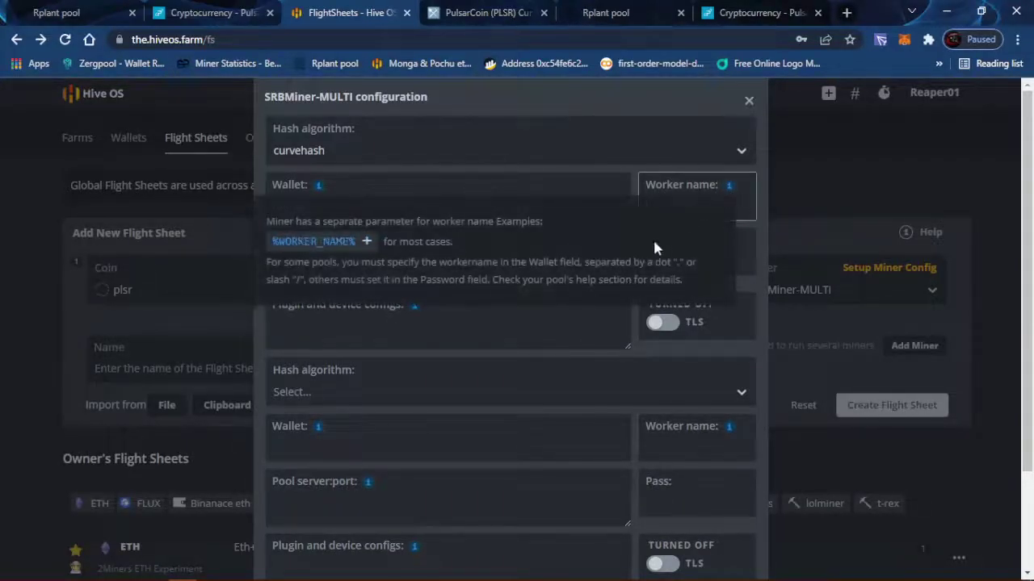
pyautogui.click(305, 253)
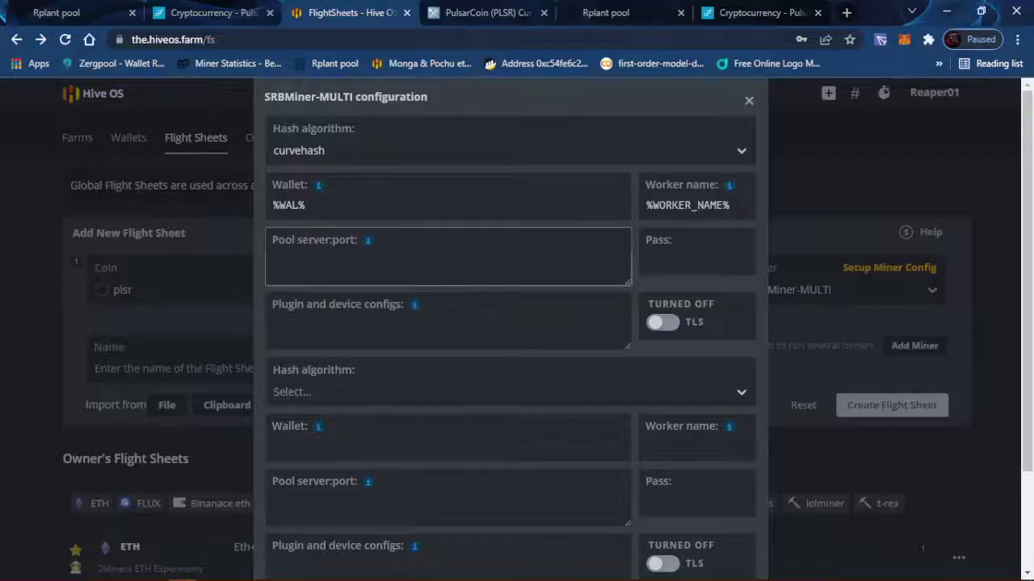
pyautogui.click(442, 276)
# Step: Select the stratum+tcps://stratum-asia.rplant.xyz:17030 address in Rplant's example miner command
pyautogui.click(484, 12)
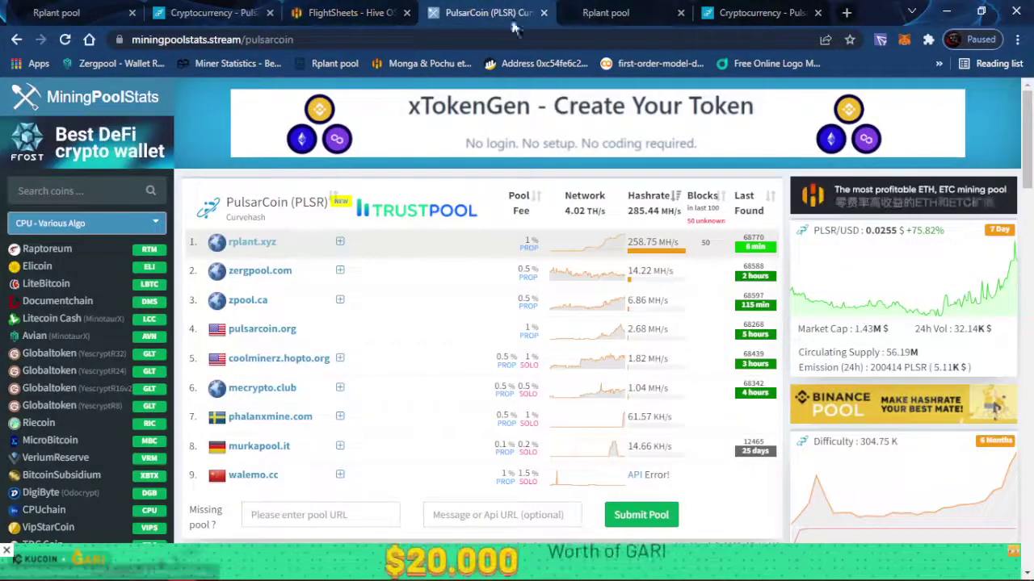
pyautogui.click(738, 10)
pyautogui.click(174, 12)
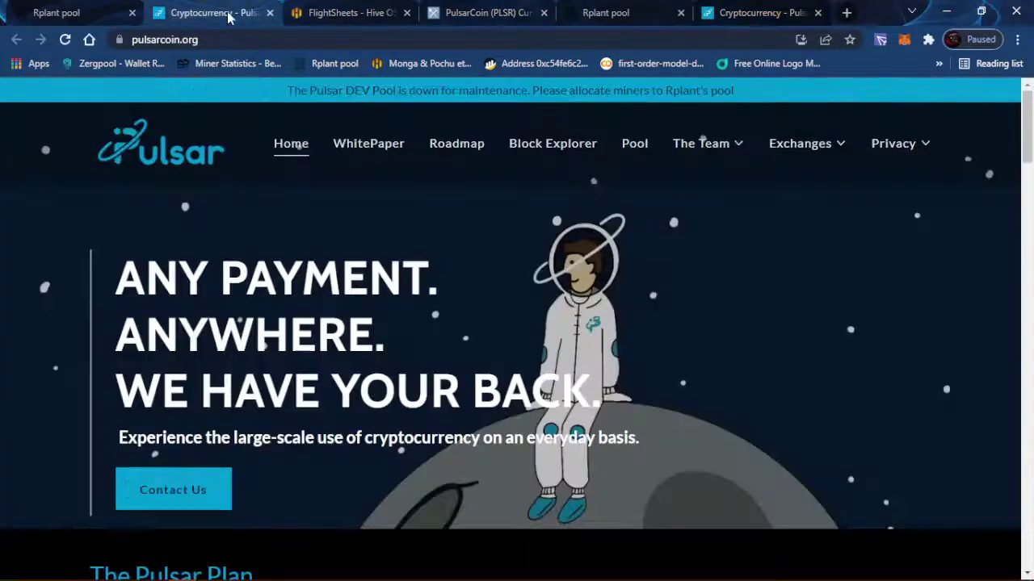
pyautogui.hotkey('ctrl', 'Tab')
pyautogui.hotkey('ctrl', 'Tab')
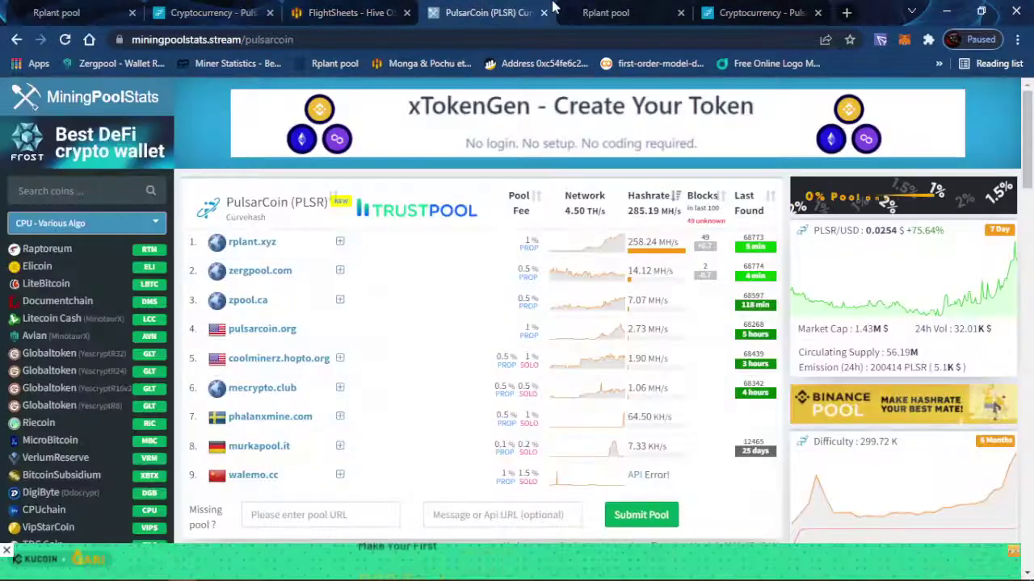
pyautogui.hotkey('ctrl', 'Tab')
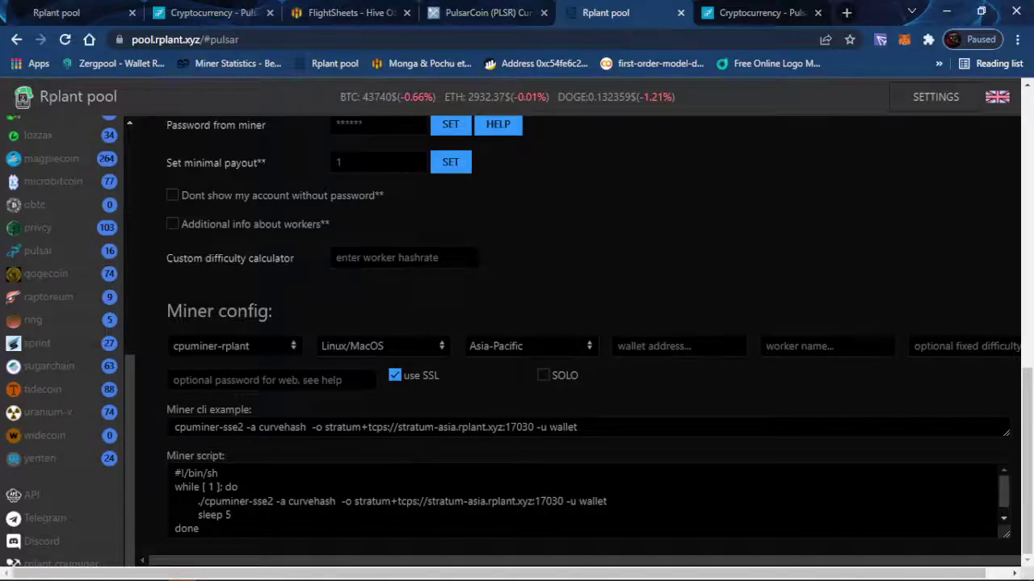
pyautogui.moveTo(324, 427)
pyautogui.mouseDown()
pyautogui.moveTo(504, 427)
pyautogui.moveTo(532, 446)
pyautogui.mouseUp()
pyautogui.hotkey('ctrl', 'c')
# Step: Paste that address as the Hive OS pool server, then go back to Rplant's user settings
pyautogui.click(351, 13)
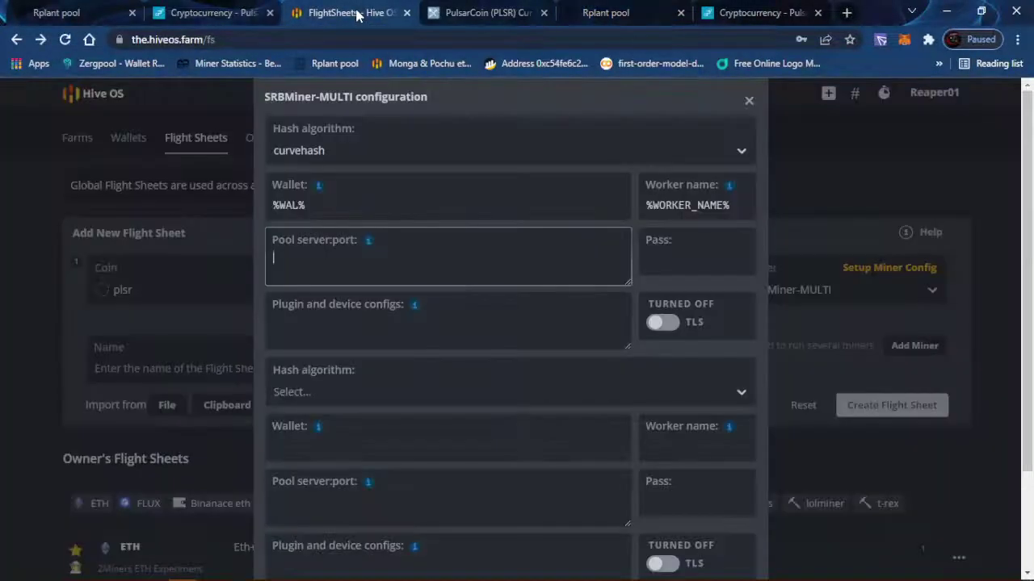
pyautogui.hotkey('ctrl', 'v')
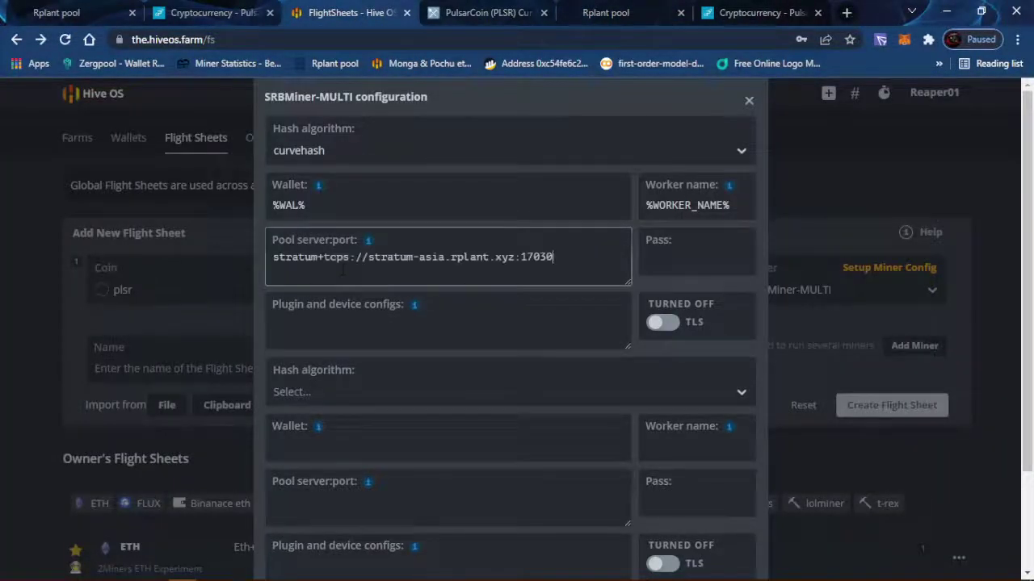
pyautogui.click(663, 244)
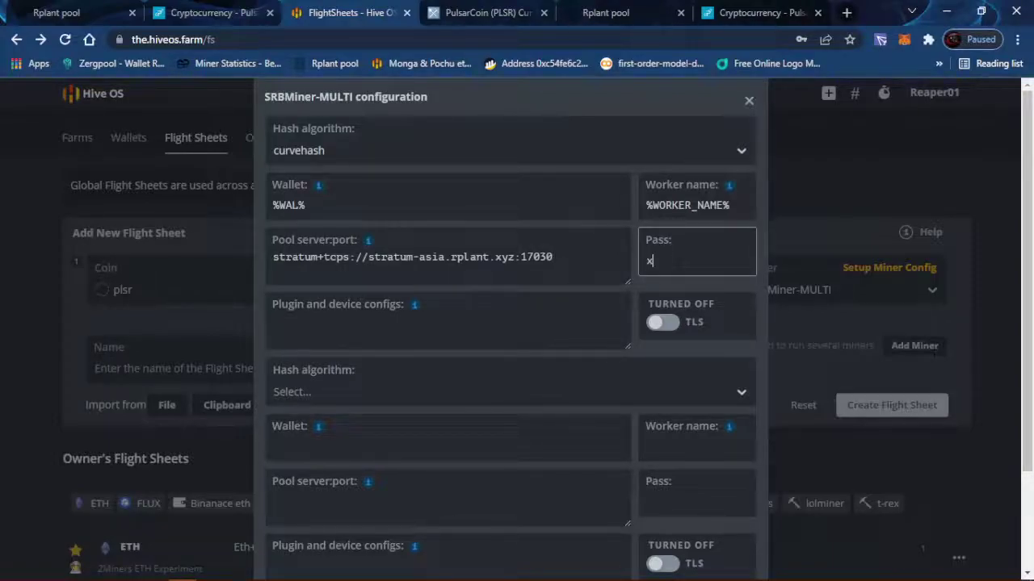
pyautogui.click(484, 13)
pyautogui.click(612, 12)
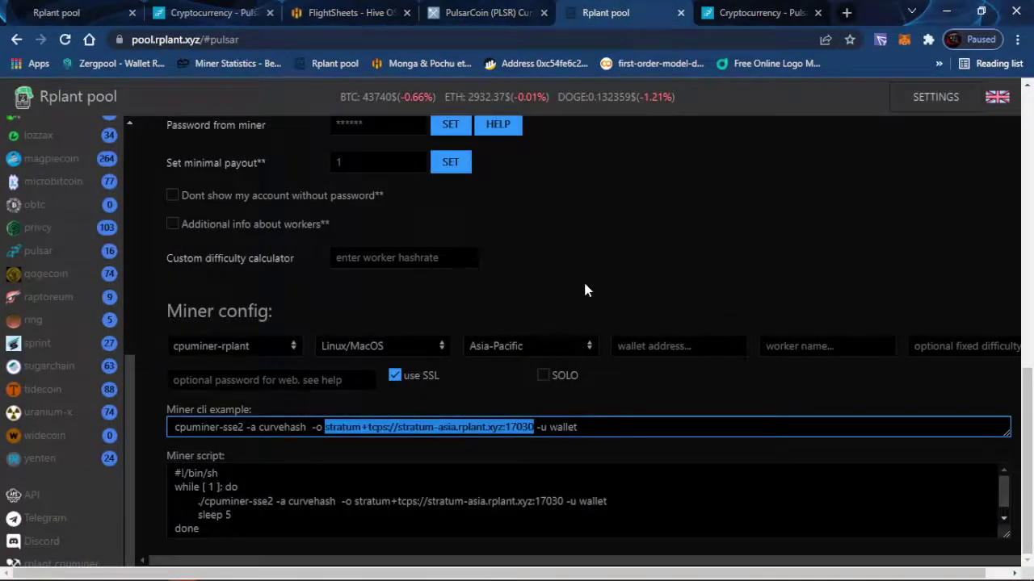
pyautogui.scroll(1, 583, 280)
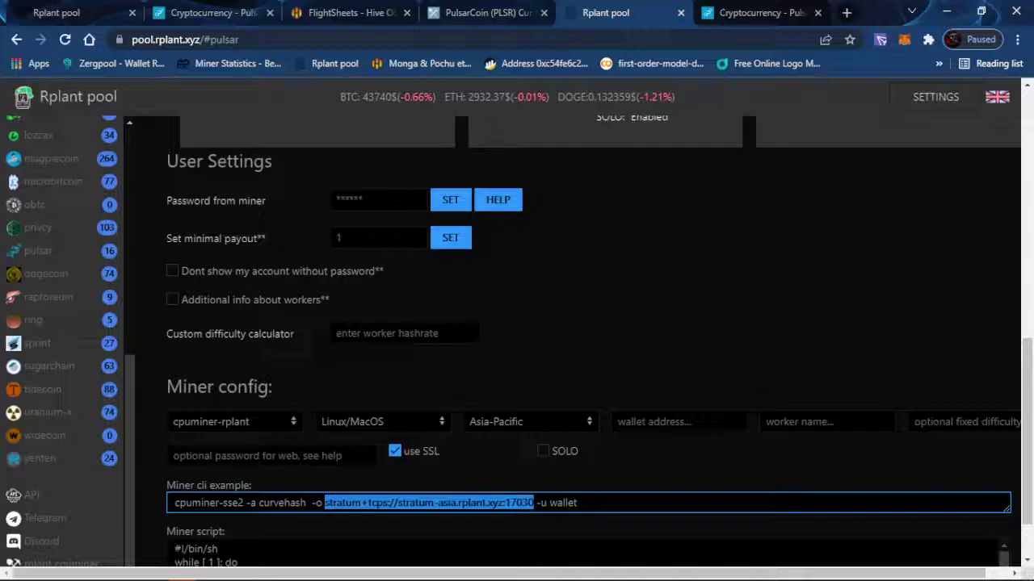
# Step: Copy the 'webpassword=' prefix from Rplant's payout threshold help text
pyautogui.click(502, 200)
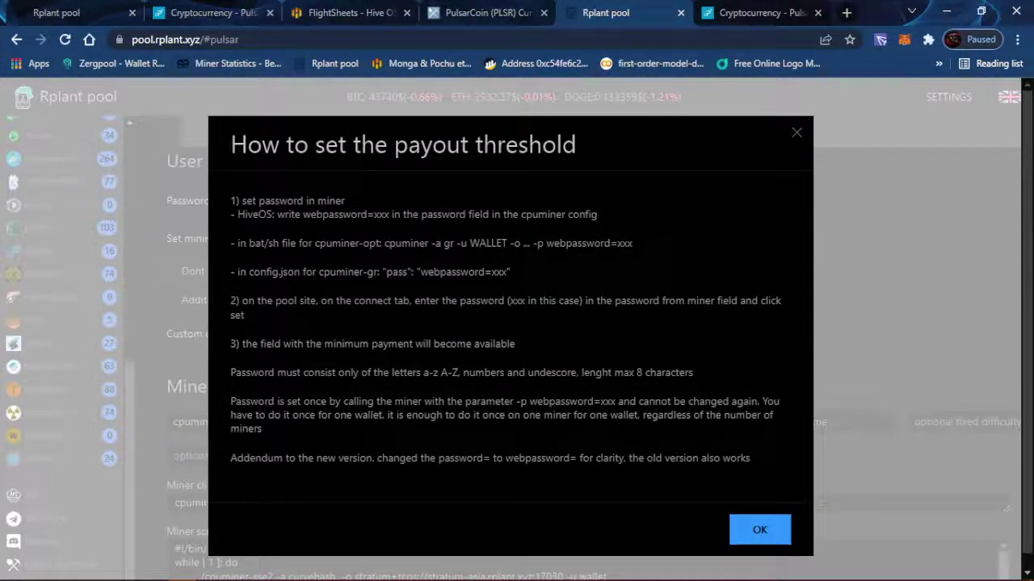
pyautogui.moveTo(504, 458); pyautogui.dragTo(577, 458)
pyautogui.hotkey('ctrl', 'c')
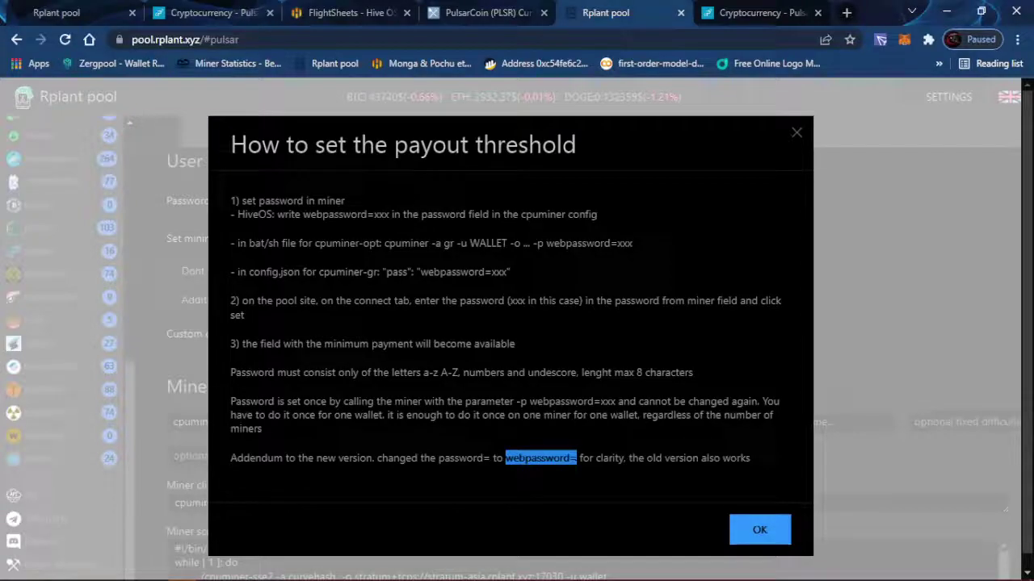
pyautogui.click(485, 12)
# Step: Enter webpassword= followed by digits as the miner password in Hive OS
pyautogui.click(348, 13)
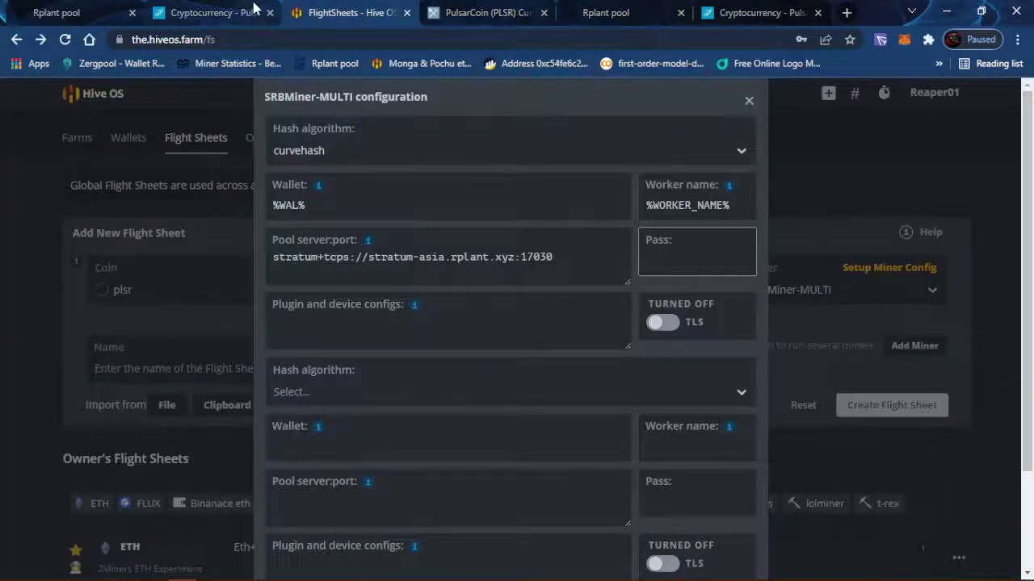
pyautogui.hotkey('ctrl', 'v')
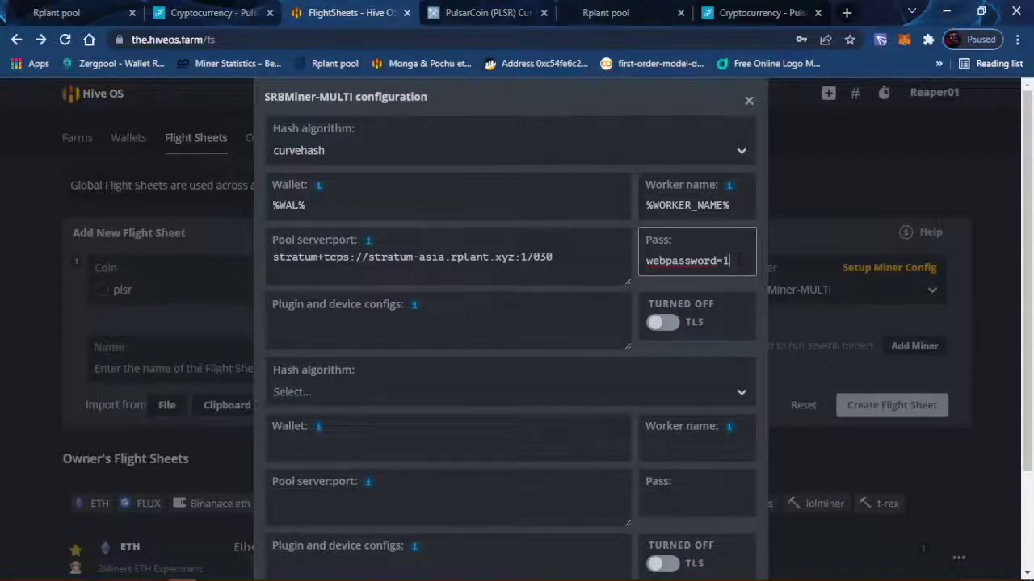
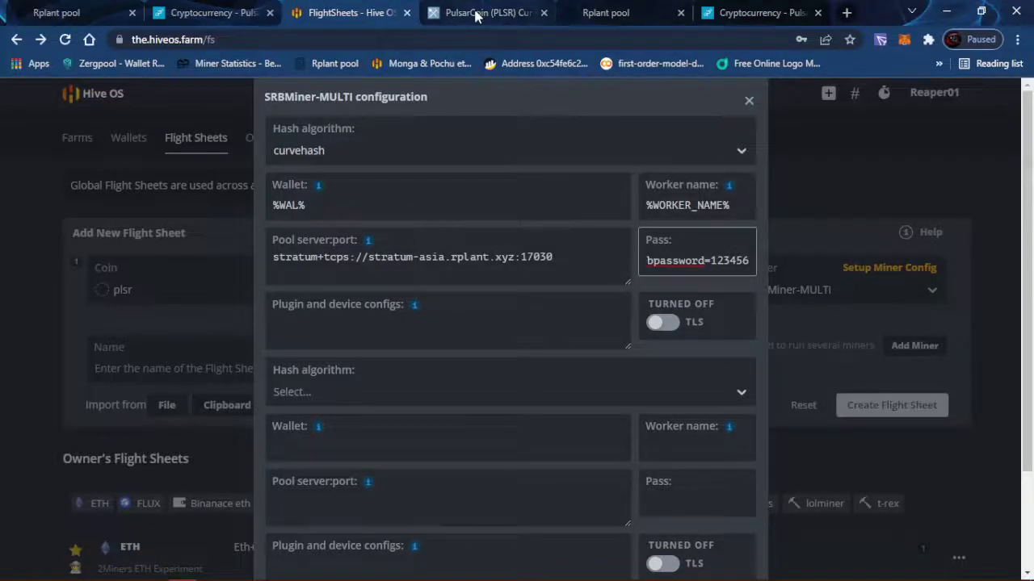
# Step: Close Rplant's payout threshold help and check the miner password setting there
pyautogui.click(489, 13)
pyautogui.click(601, 9)
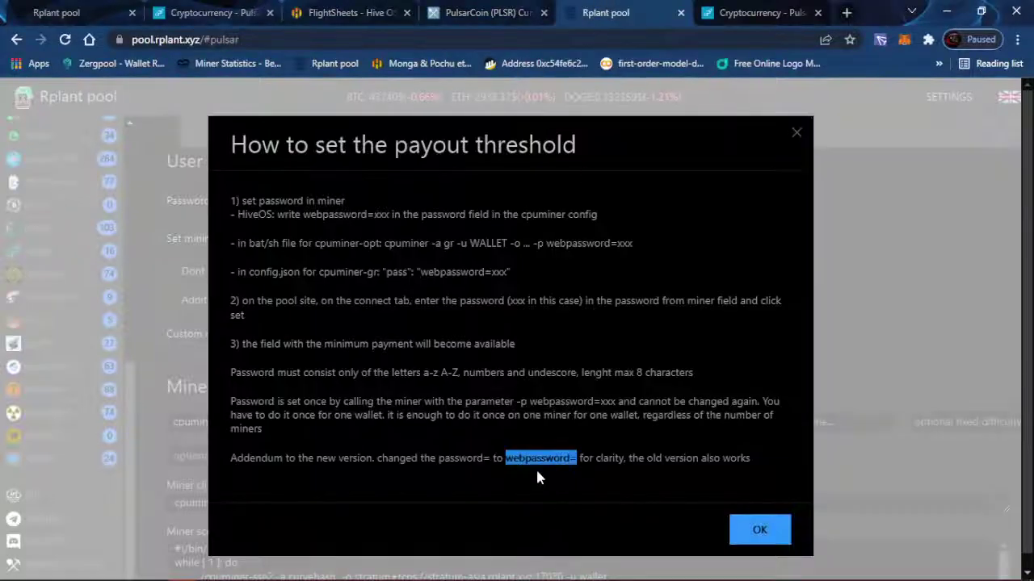
pyautogui.click(750, 529)
pyautogui.click(377, 199)
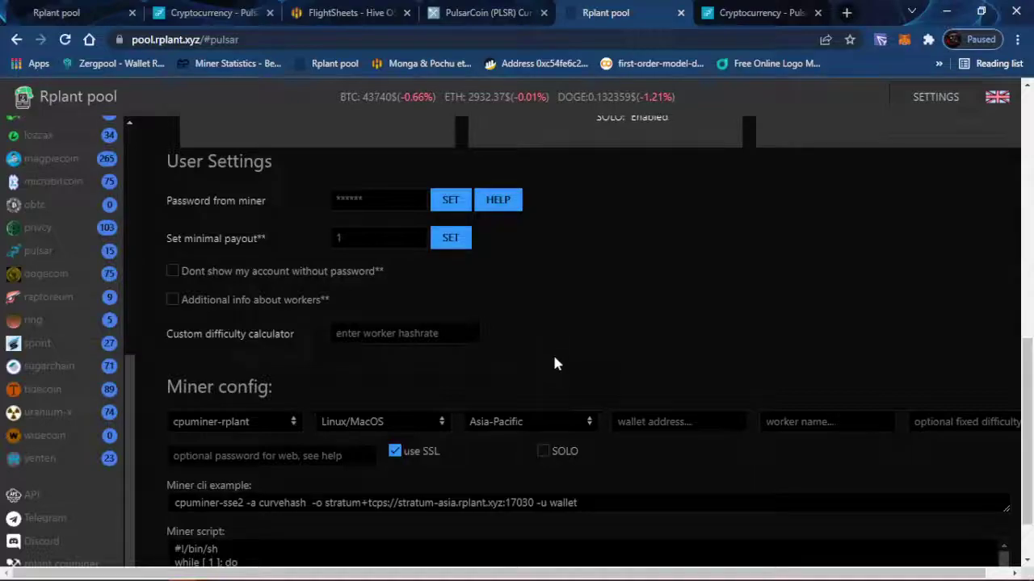
# Step: Back in Hive OS, apply the SRBMiner-MULTI configuration changes to the flight sheet
pyautogui.click(485, 12)
pyautogui.click(305, 8)
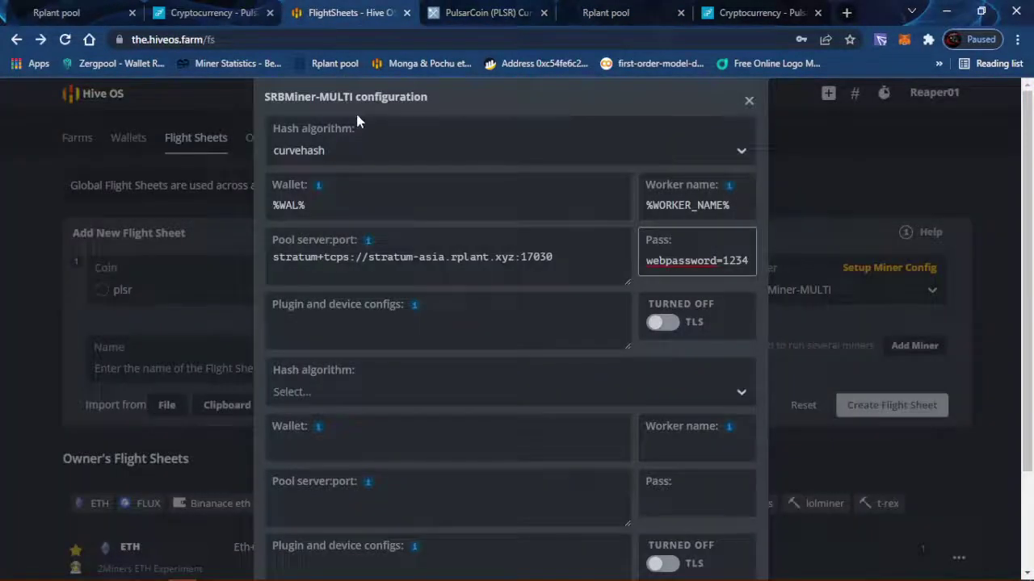
pyautogui.scroll(-3, 475, 420)
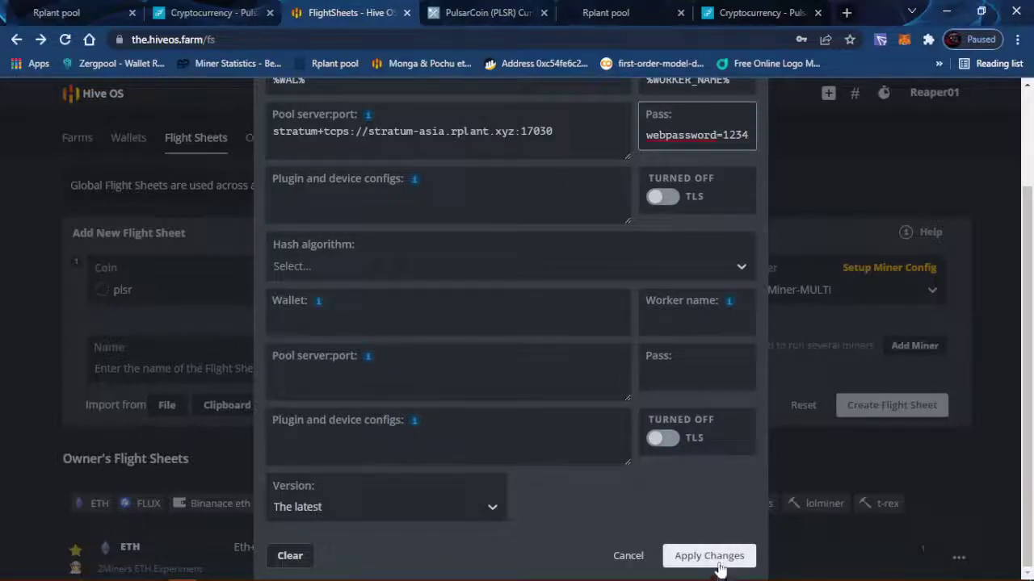
pyautogui.click(623, 556)
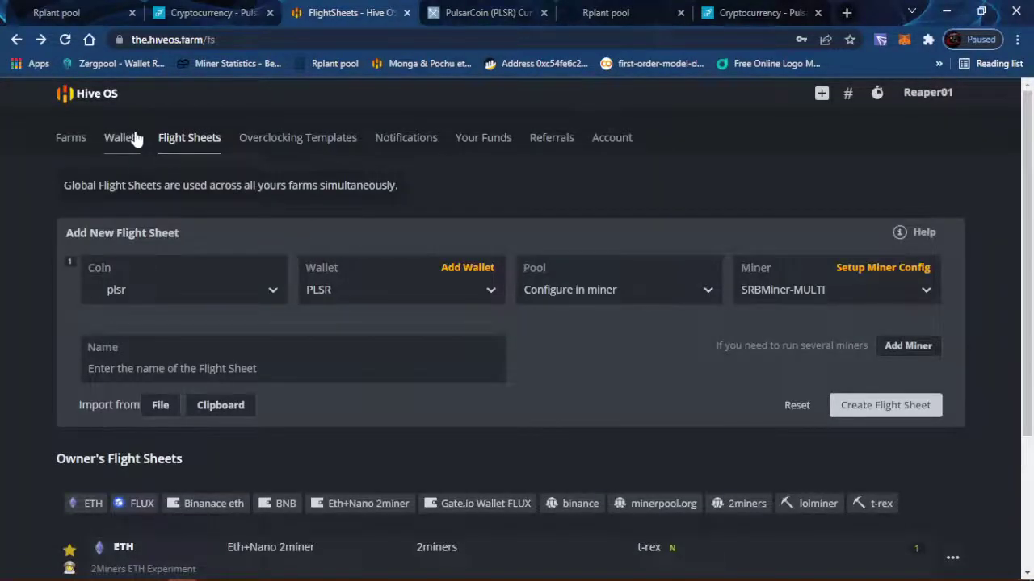
# Step: Open the Cpu RTM farm's Rtm Solo worker and review its PLSR srbminer flight sheet
pyautogui.click(71, 139)
pyautogui.click(537, 406)
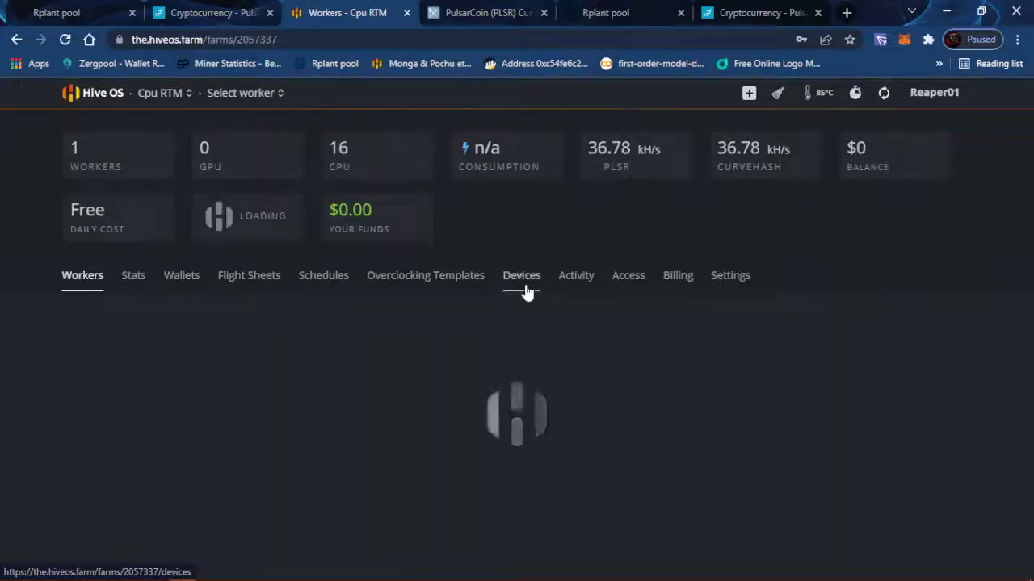
pyautogui.click(121, 367)
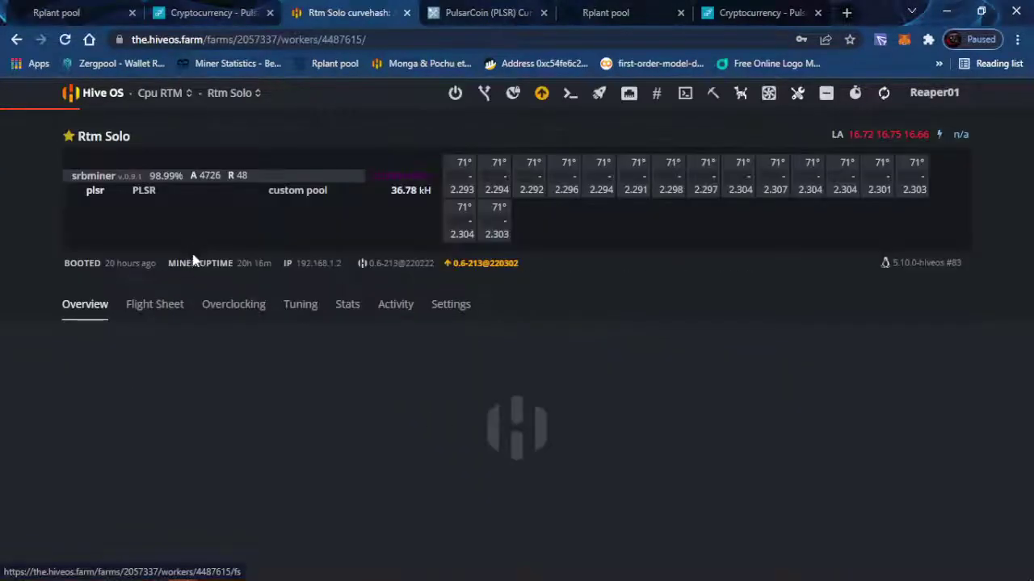
pyautogui.click(154, 305)
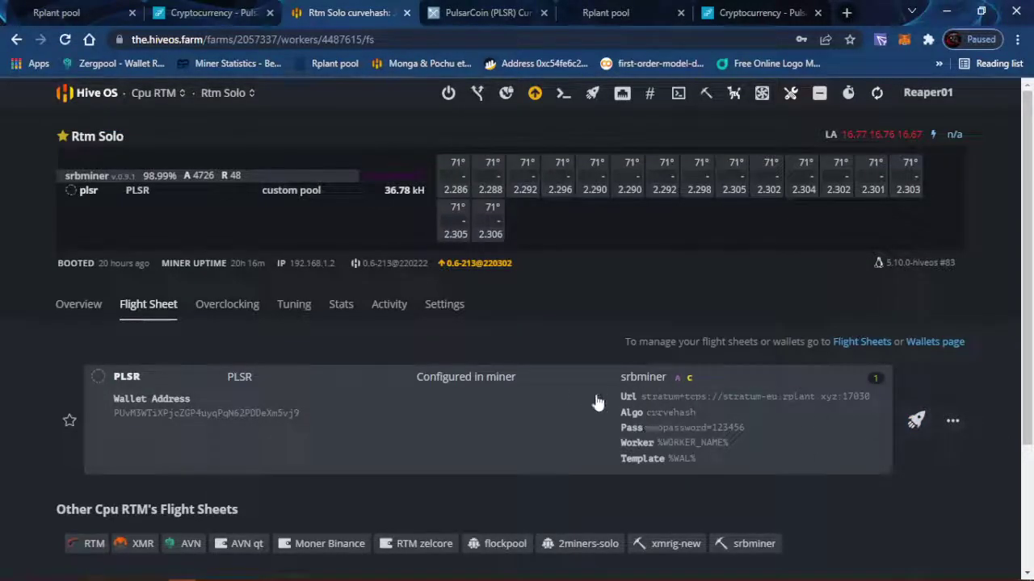
pyautogui.scroll(-2, 618, 365)
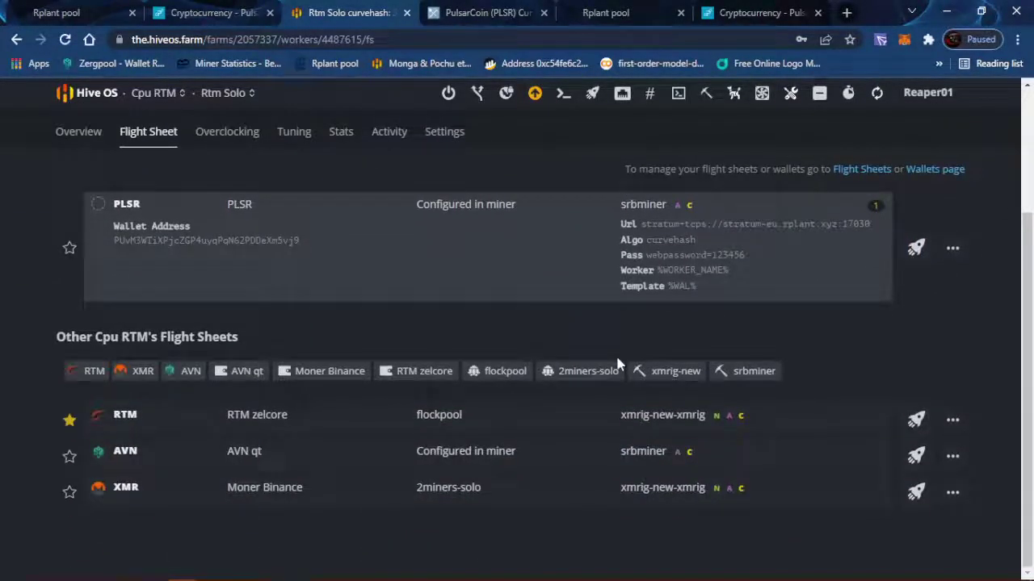
pyautogui.click(64, 307)
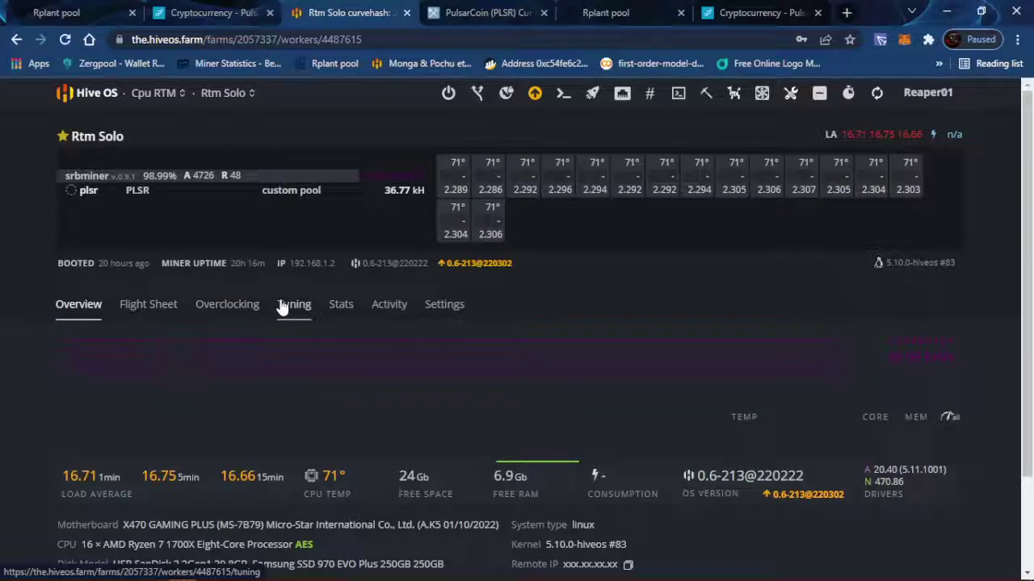
pyautogui.click(946, 11)
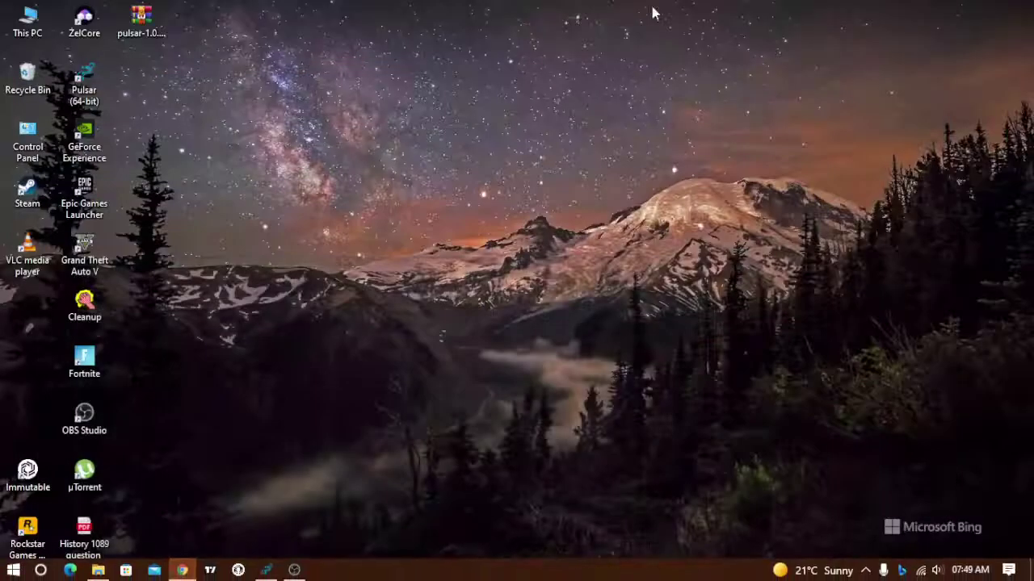
pyautogui.click(273, 571)
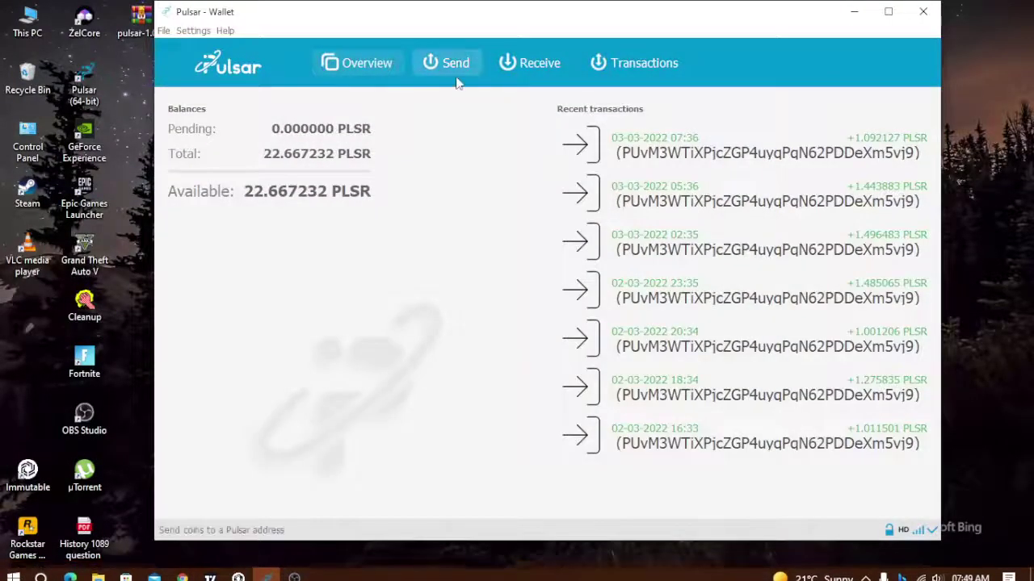
pyautogui.moveTo(549, 16); pyautogui.dragTo(509, 16)
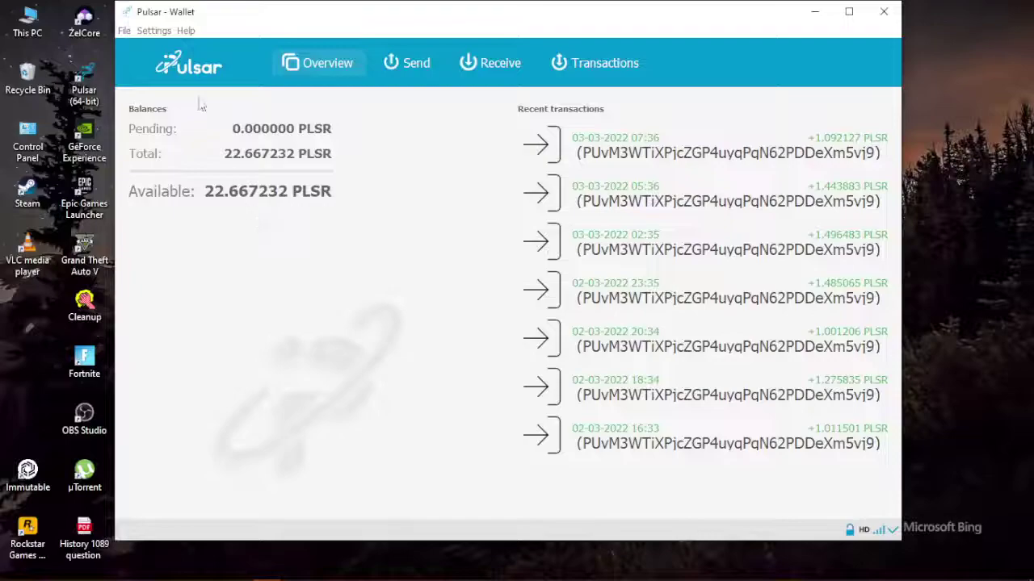
pyautogui.click(153, 31)
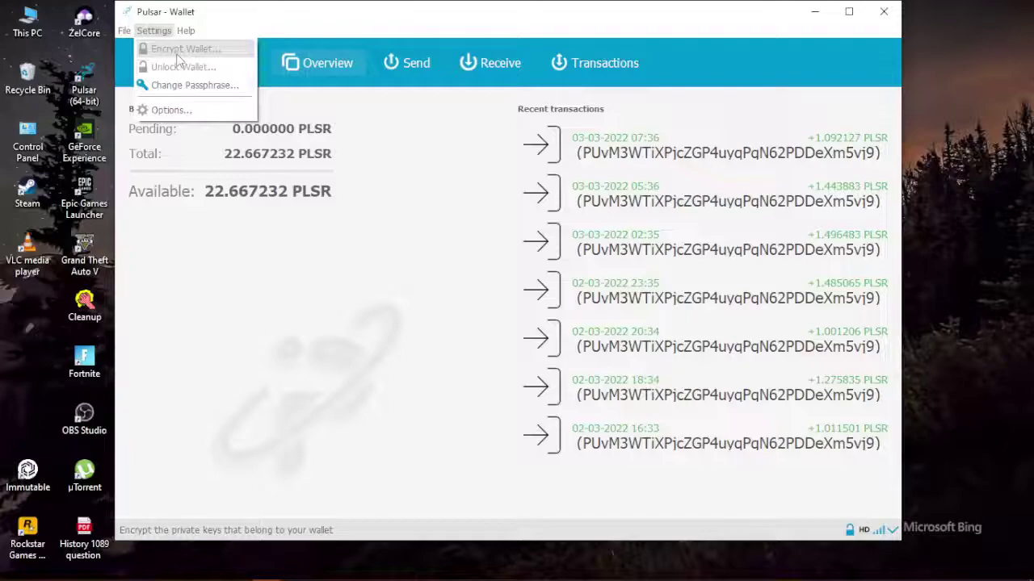
pyautogui.click(883, 16)
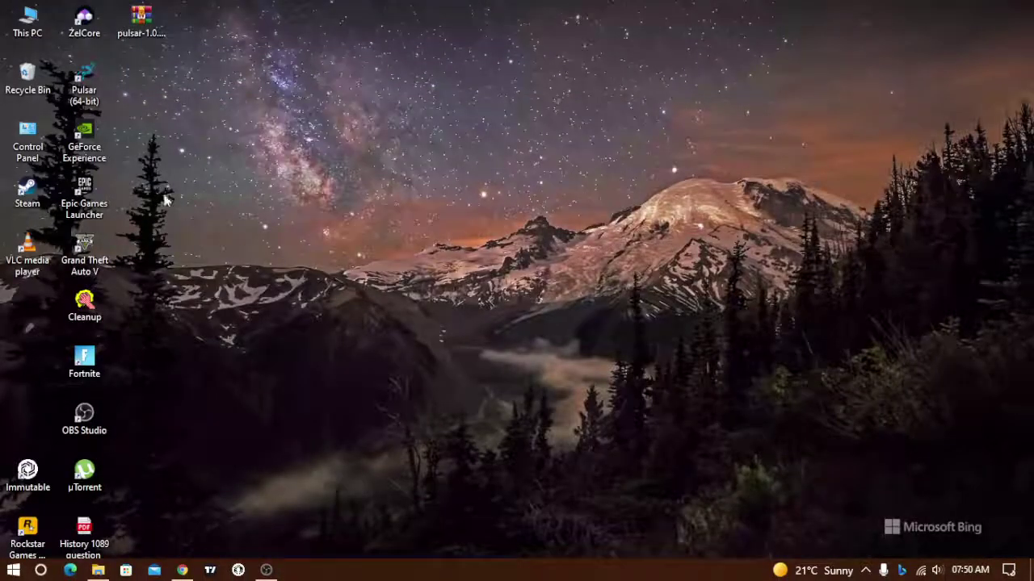
# Step: Relaunch Pulsar Wallet and unlock it with its passphrase via Settings > Unlock Wallet
pyautogui.doubleClick(84, 85)
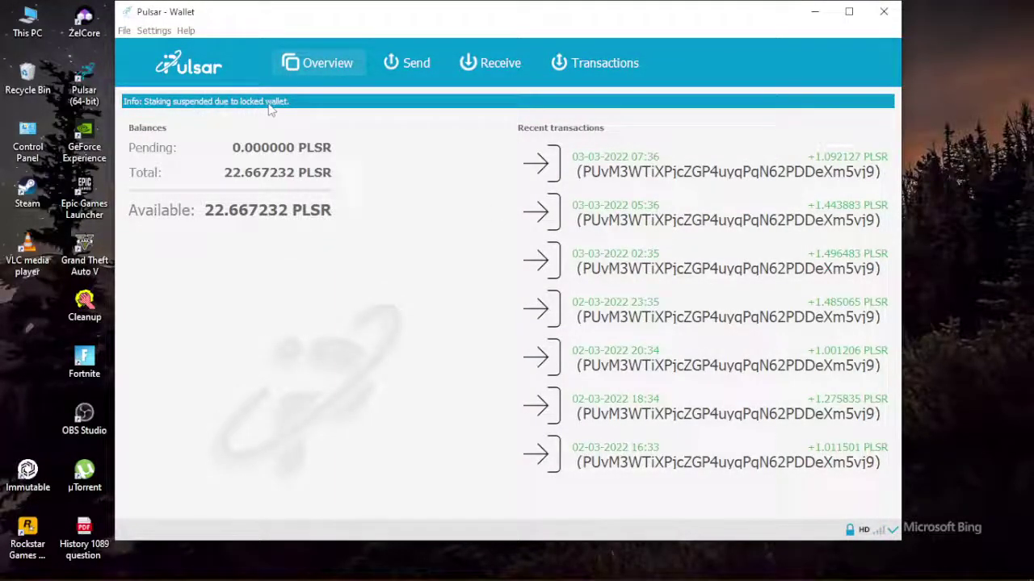
pyautogui.click(154, 30)
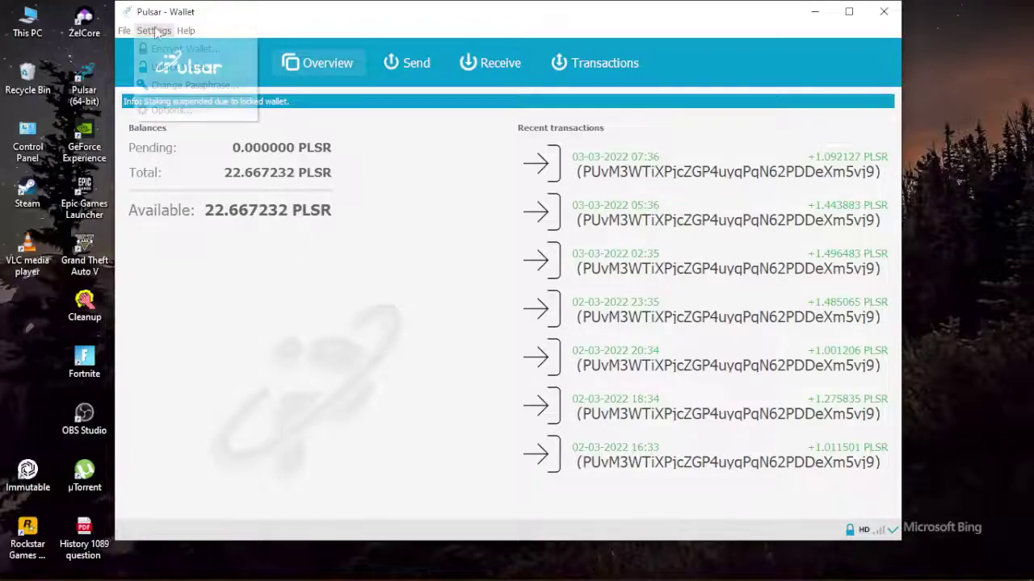
pyautogui.click(162, 71)
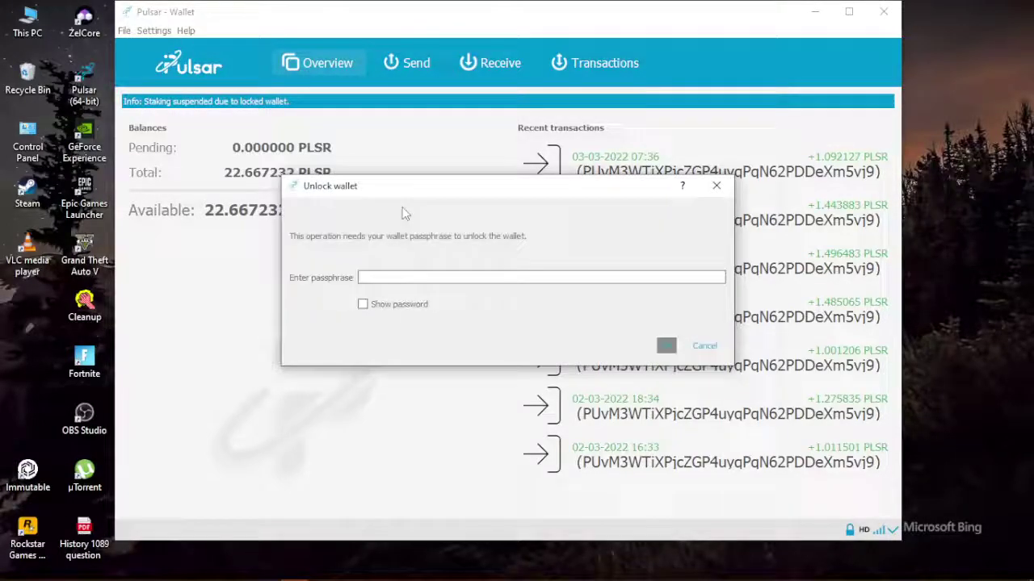
pyautogui.write('*****')
pyautogui.write('*****')
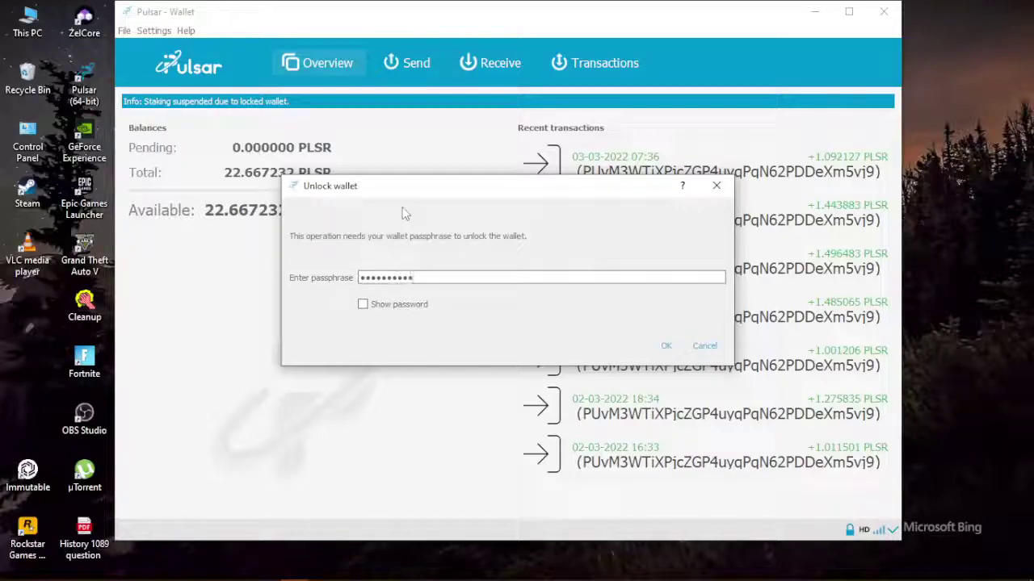
pyautogui.press('Return')
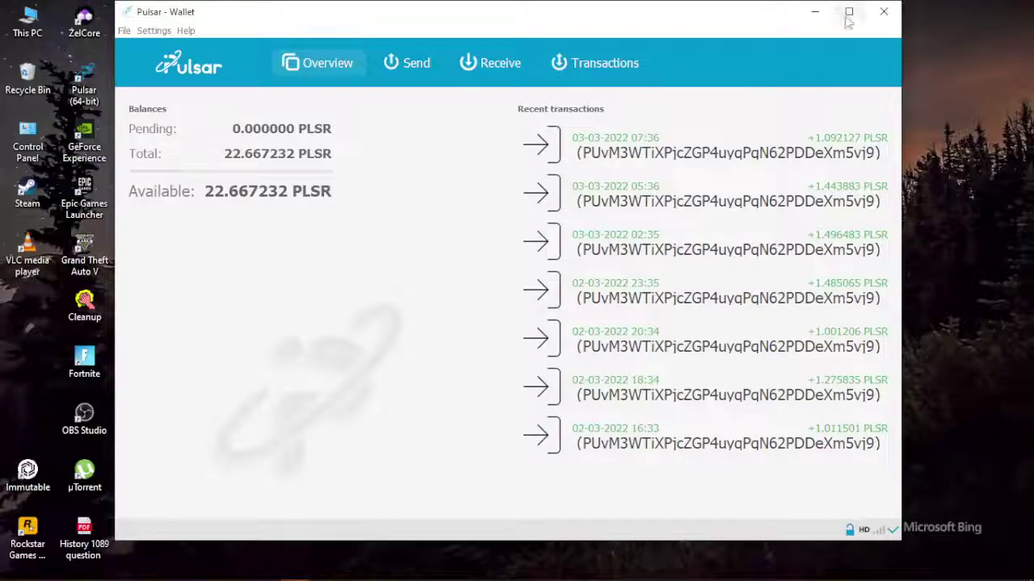
# Step: Minimize the wallet and cycle windows until OBS Studio sits over the Hive OS worker page
pyautogui.click(817, 17)
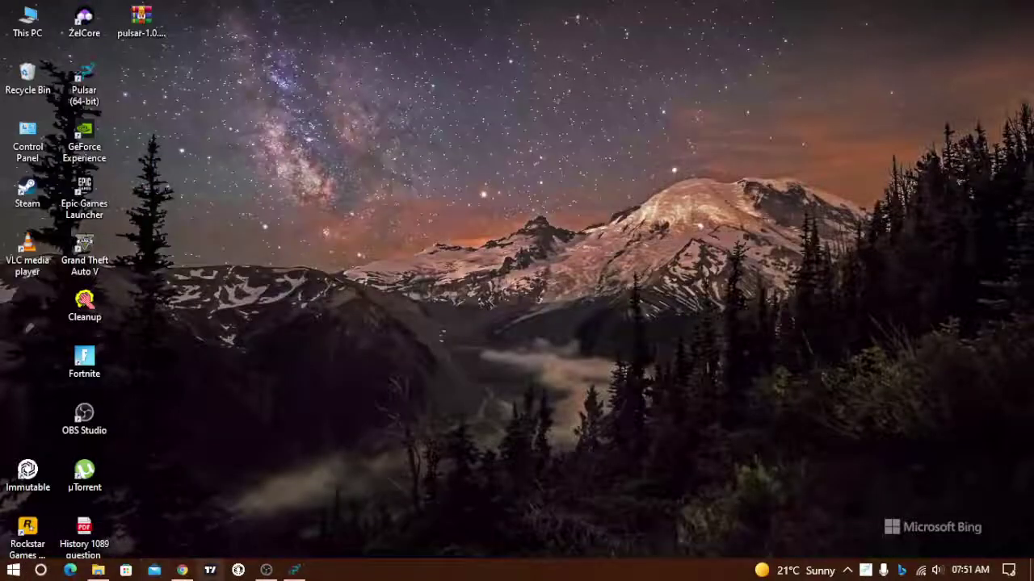
pyautogui.click(188, 570)
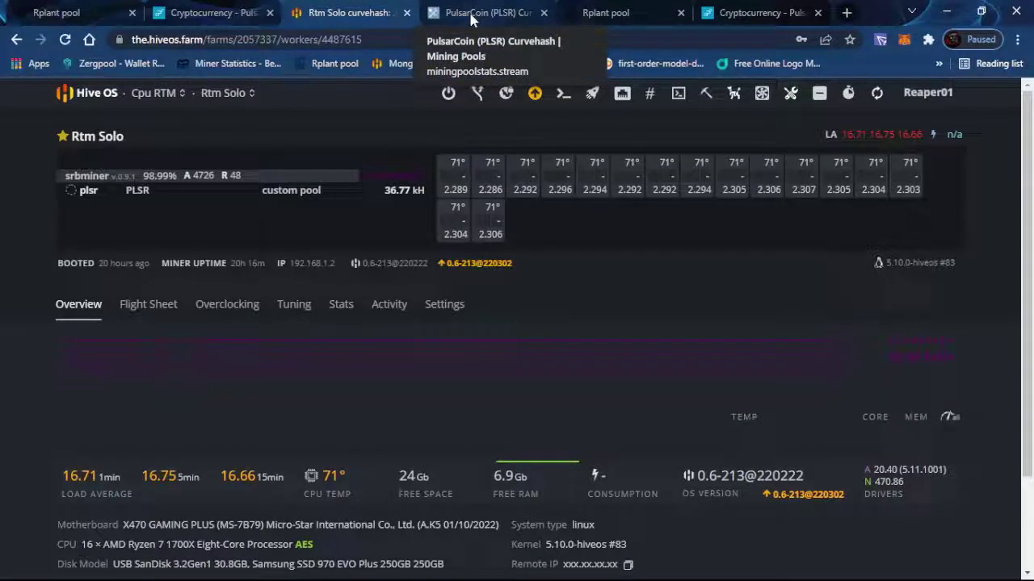
pyautogui.click(946, 11)
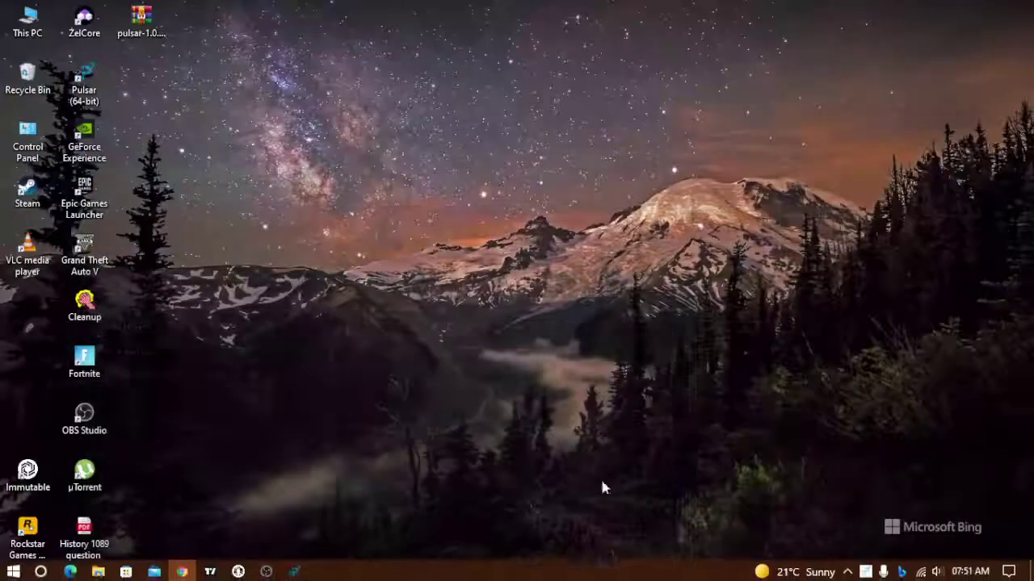
pyautogui.click(266, 570)
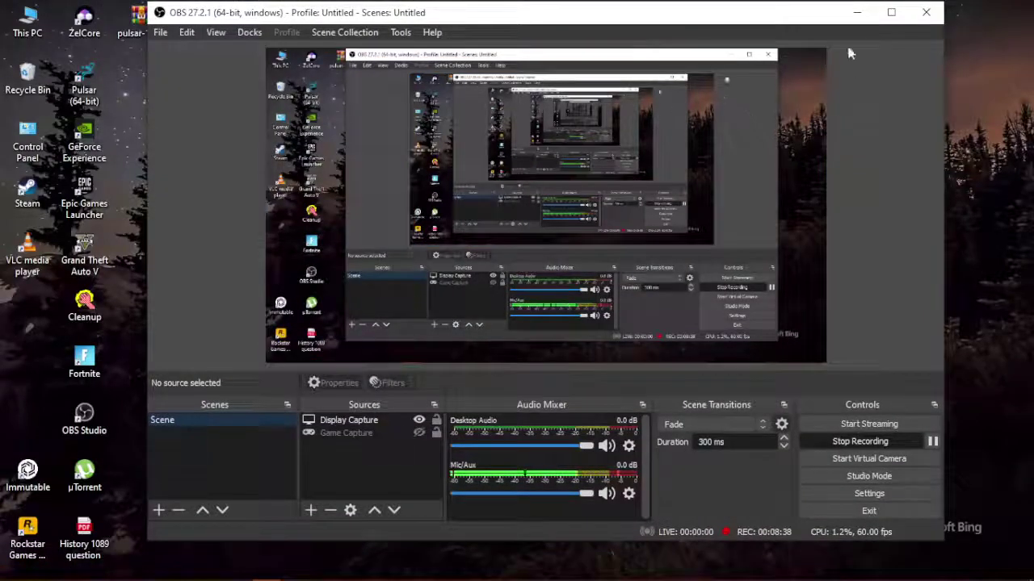
pyautogui.click(857, 12)
pyautogui.click(184, 570)
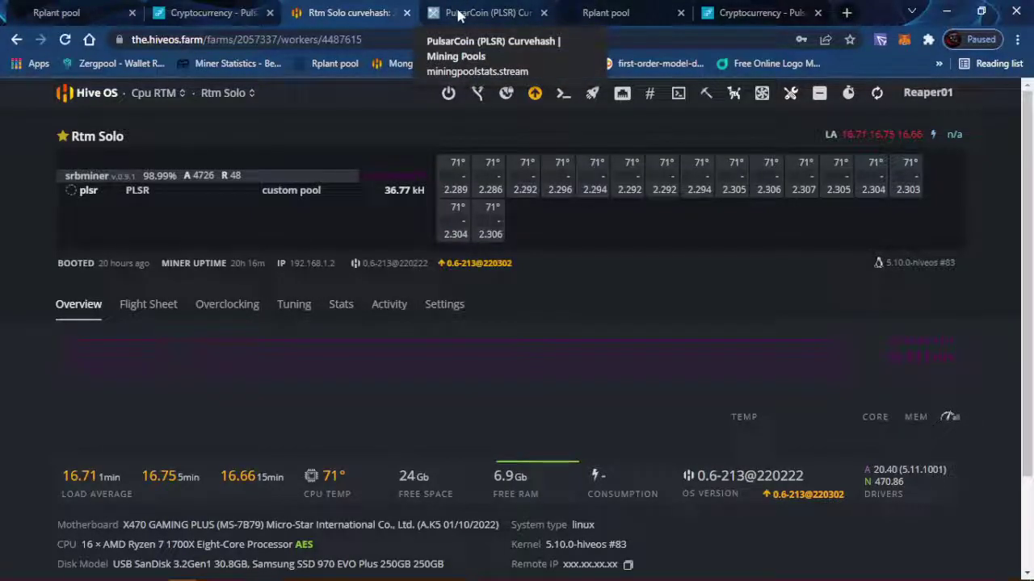
pyautogui.press('super+d')
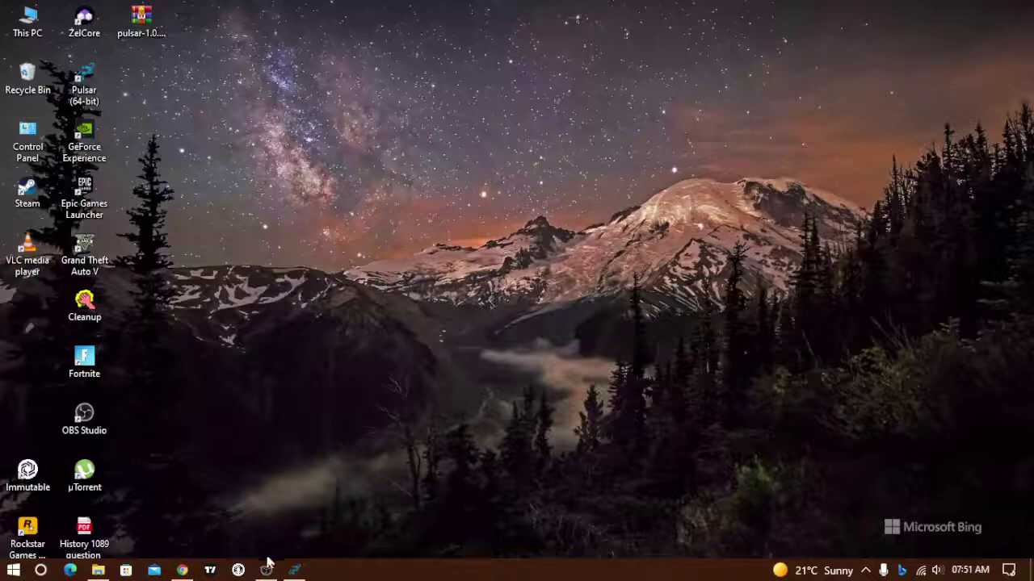
pyautogui.click(295, 571)
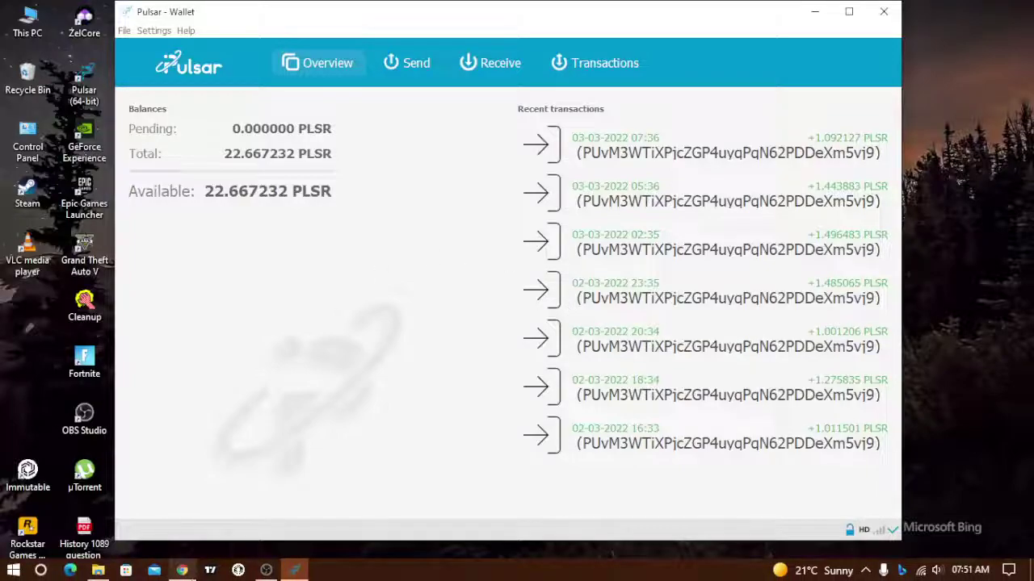
pyautogui.click(182, 571)
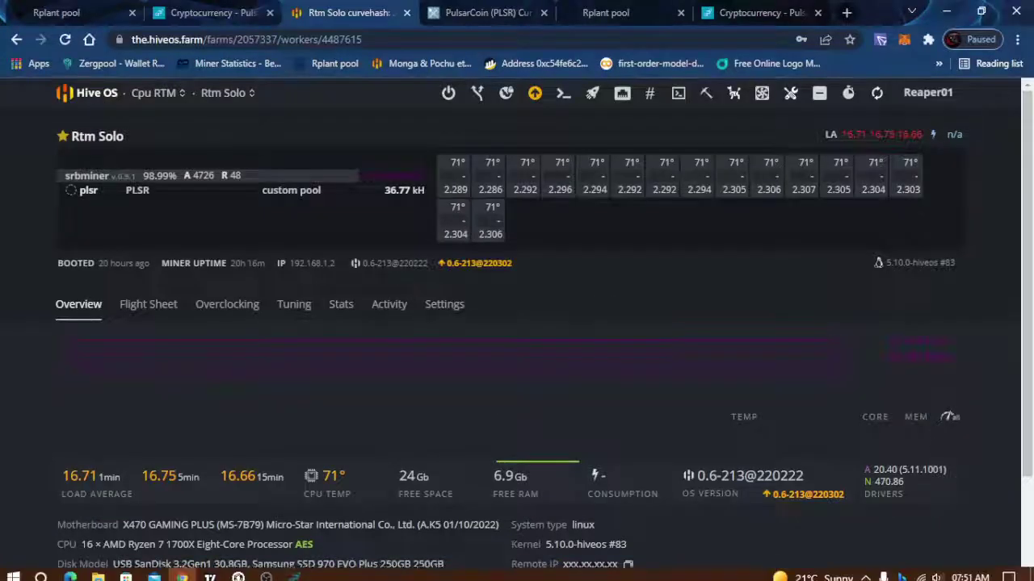
pyautogui.click(266, 571)
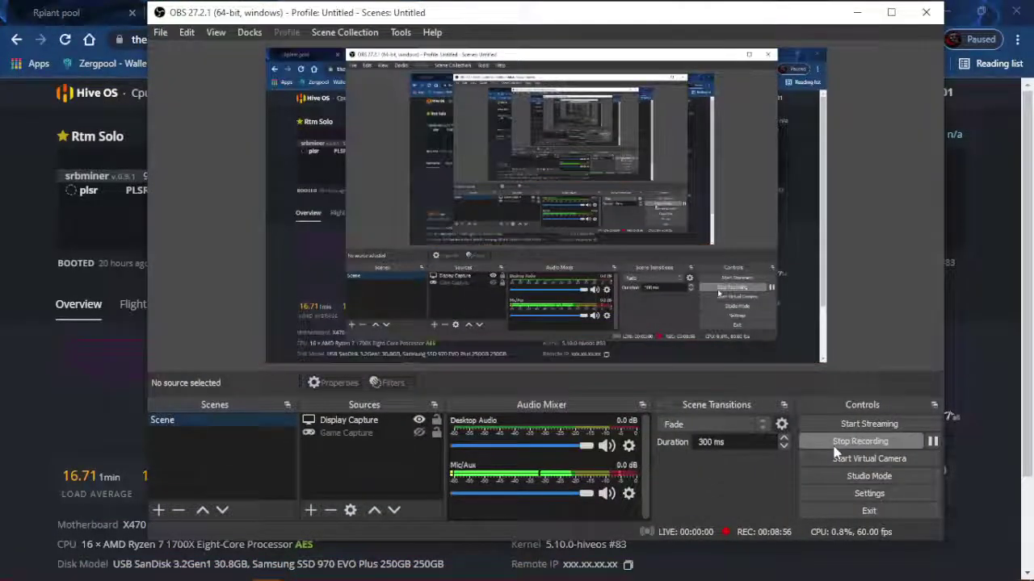